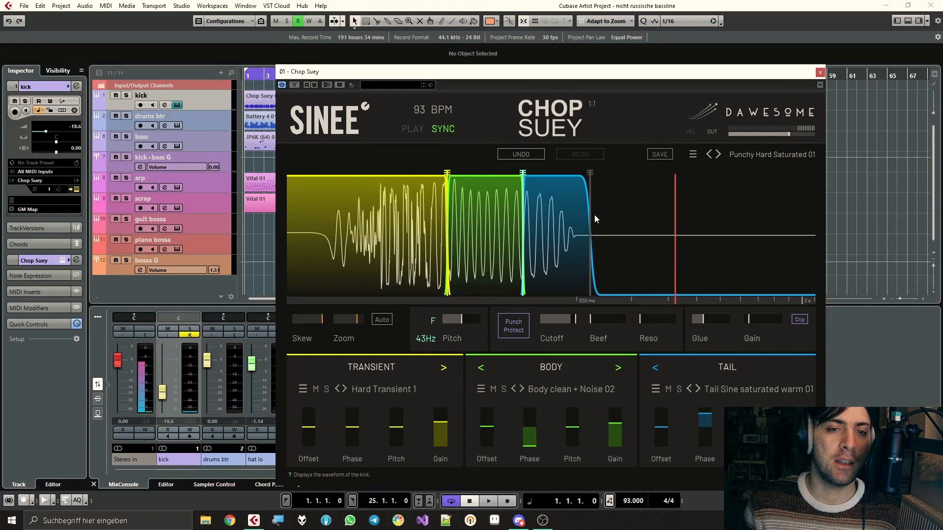
- Close the Chop Suey instrument window and play the arrangement from bar 1 to hear the full mix
click(820, 73)
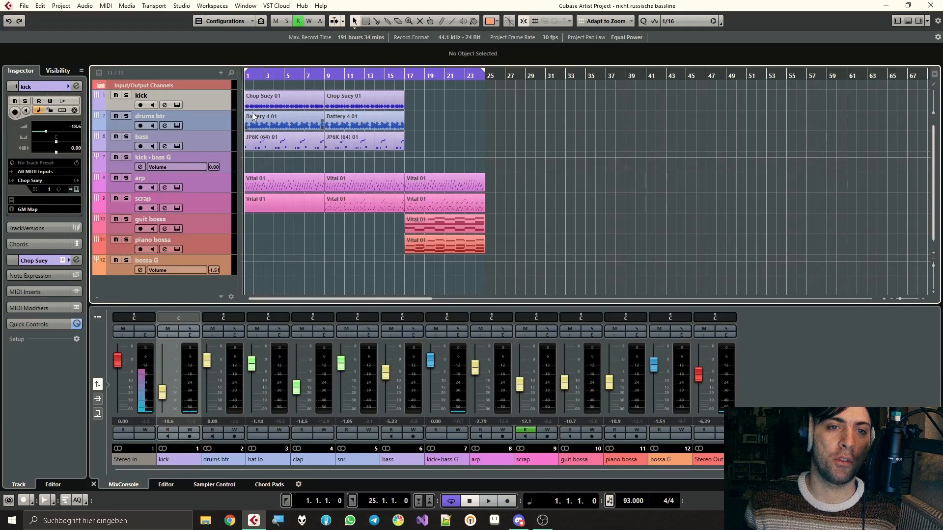
ctrl+scroll(250, 102, up, 3)
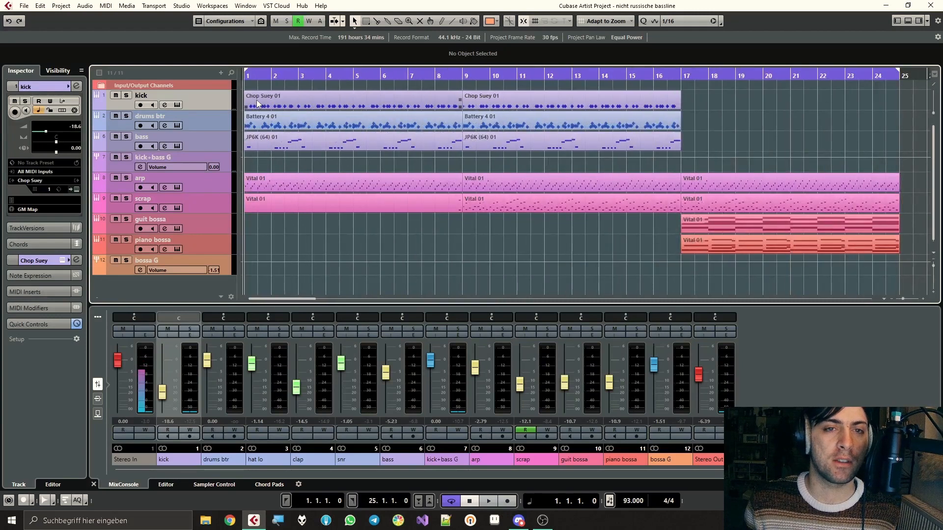
mouse_move(205, 110)
mouse_down()
mouse_move(206, 152)
mouse_move(212, 107)
mouse_up()
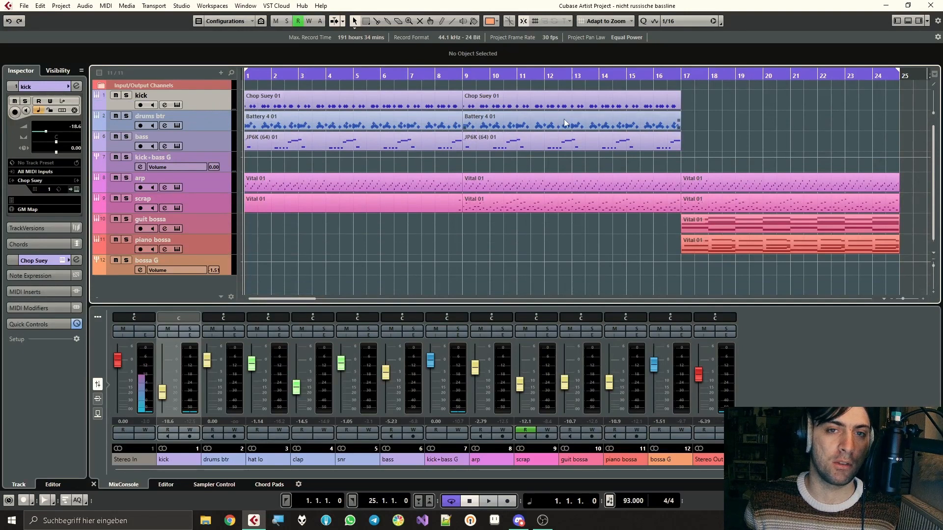
key(space)
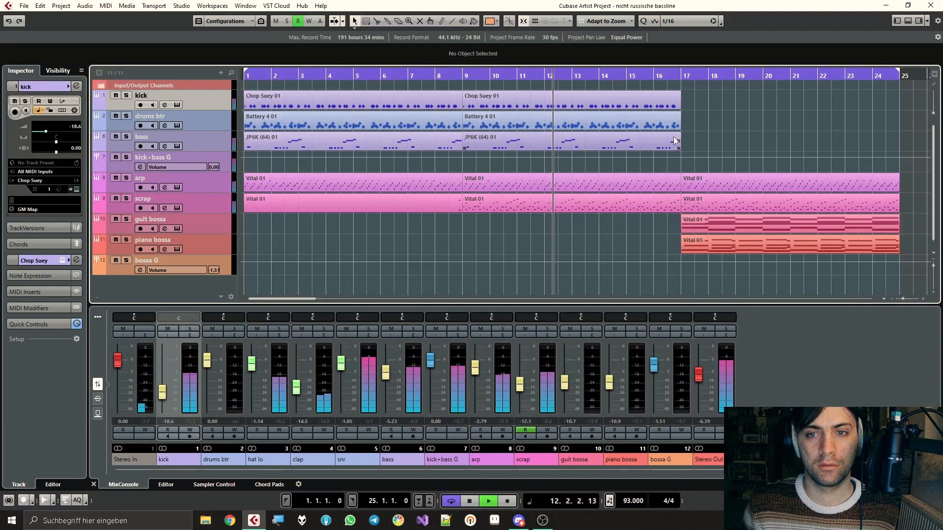
key(space)
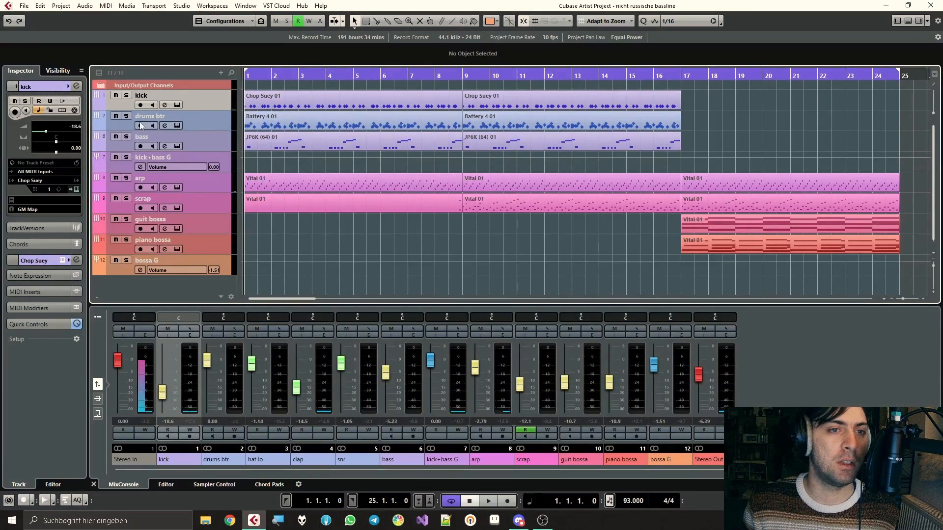
- Solo the kick+bass G group and play it while watching the gain reduction in its FabFilter Pro-L 2 limiter
click(128, 159)
click(149, 159)
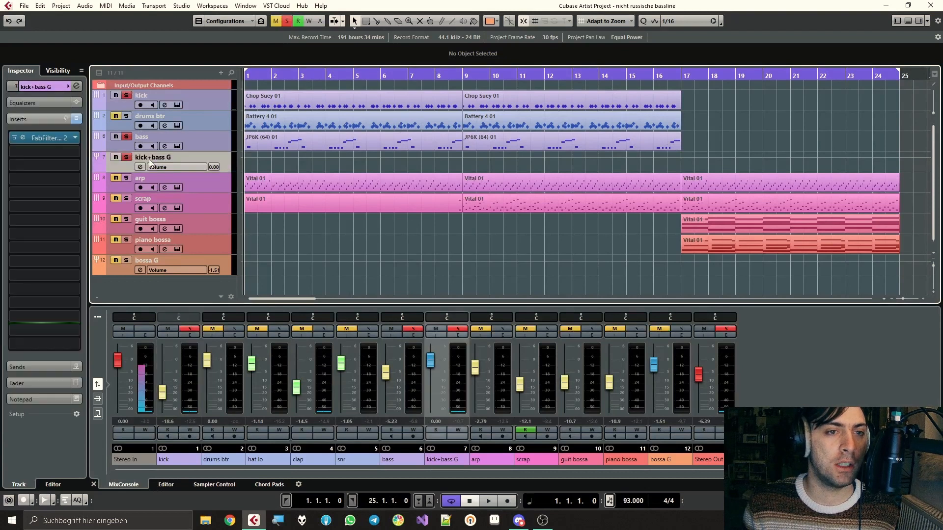
click(49, 138)
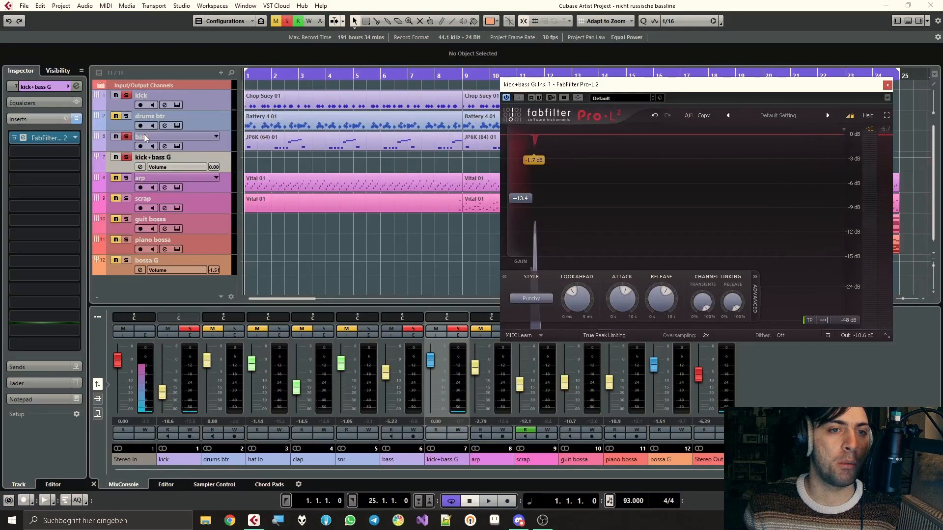
key(space)
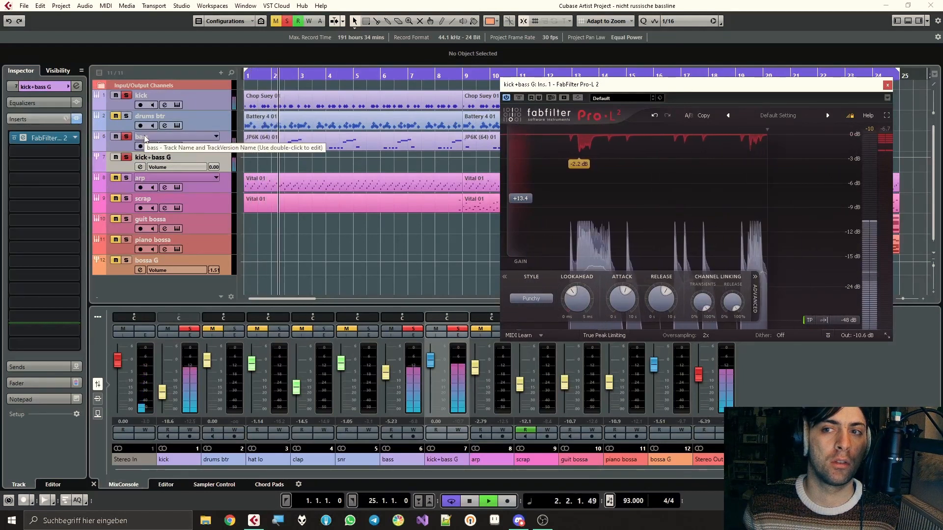
key(space)
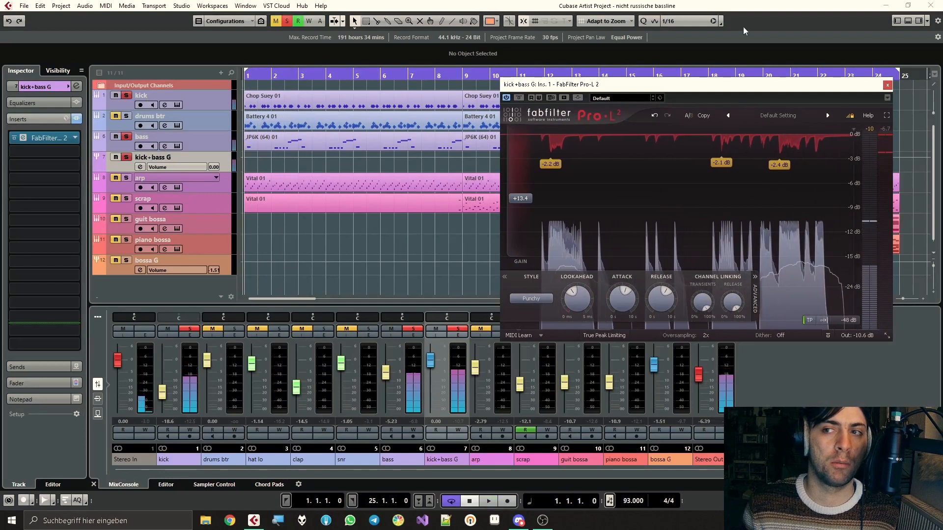
click(887, 85)
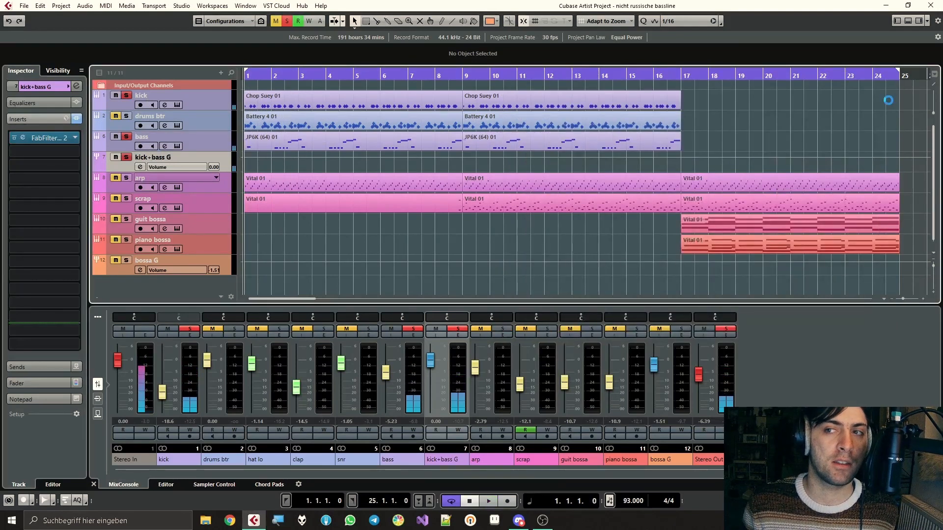
- Save the project as "nicht russische bassline22" and switch off the FabFilter Pro-L 2 insert on the kick+bass G group
click(24, 6)
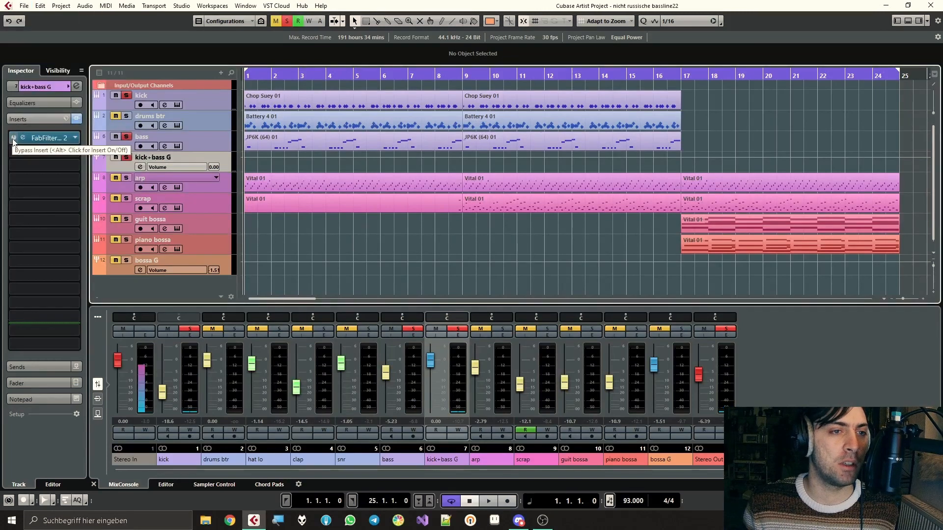
alt+click(13, 138)
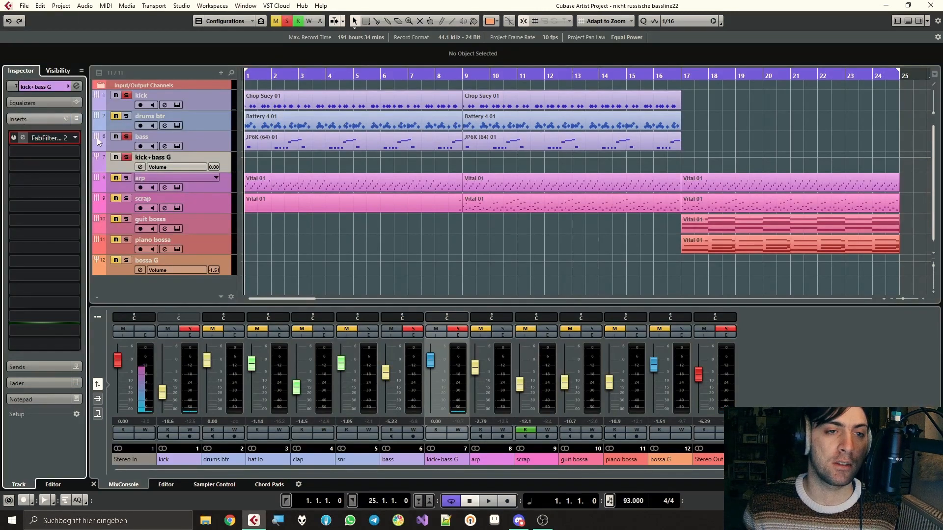
- Play the soloed kick and bass tracks without the group limiter
click(149, 96)
click(143, 139)
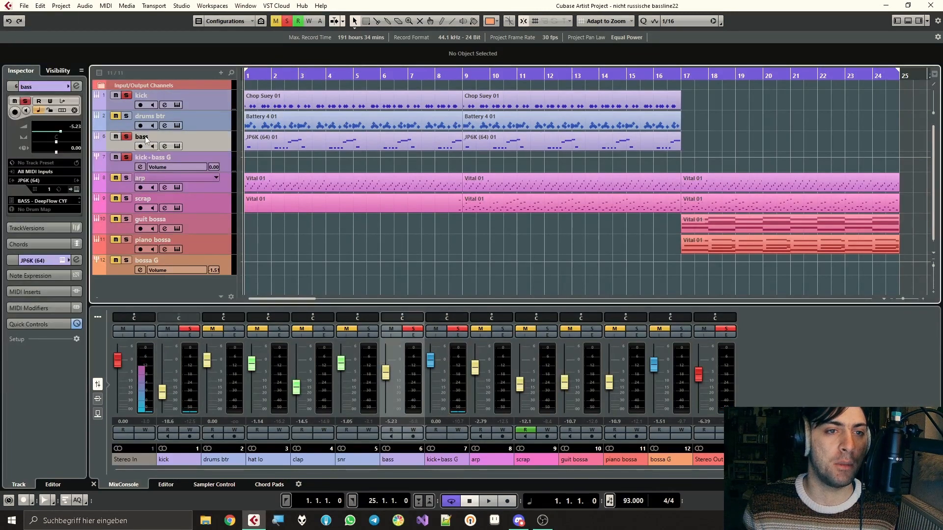
key(space)
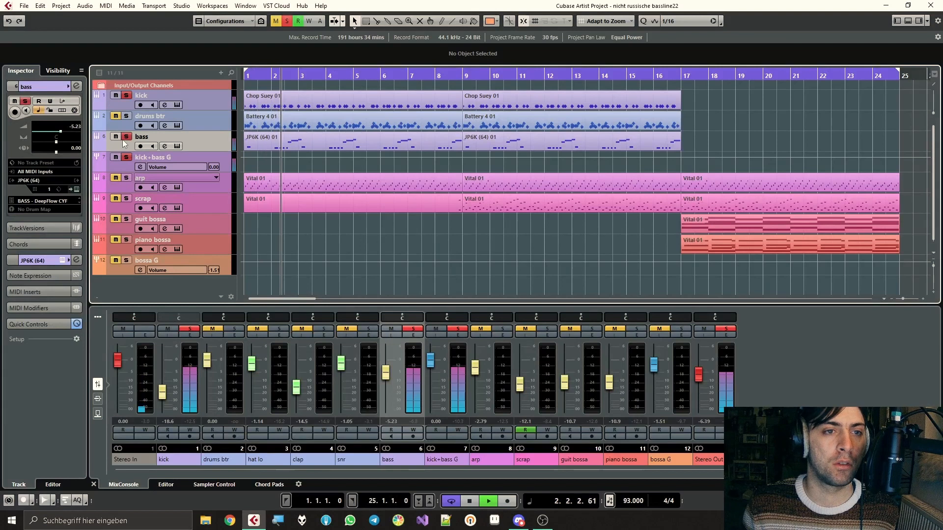
key(space)
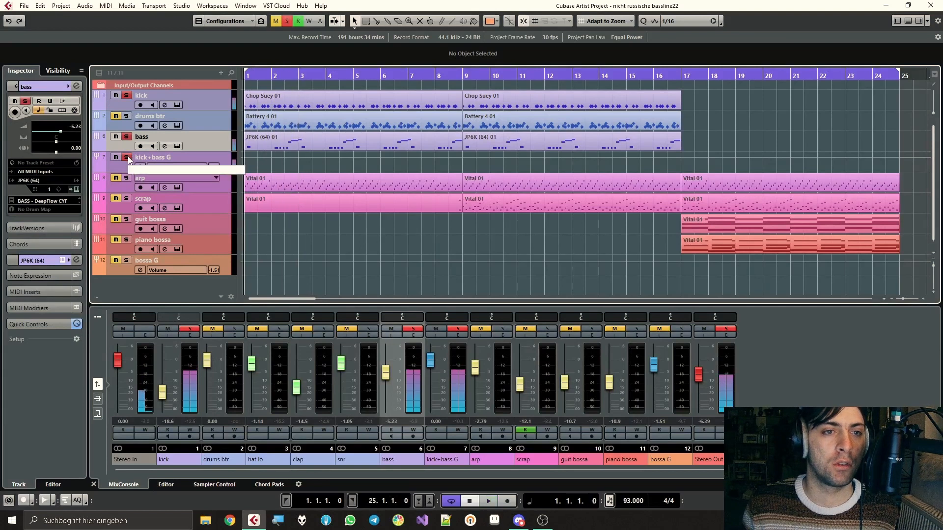
- Solo only the kick track and inspect The Klone insert from its channel settings
click(127, 158)
click(140, 103)
click(126, 94)
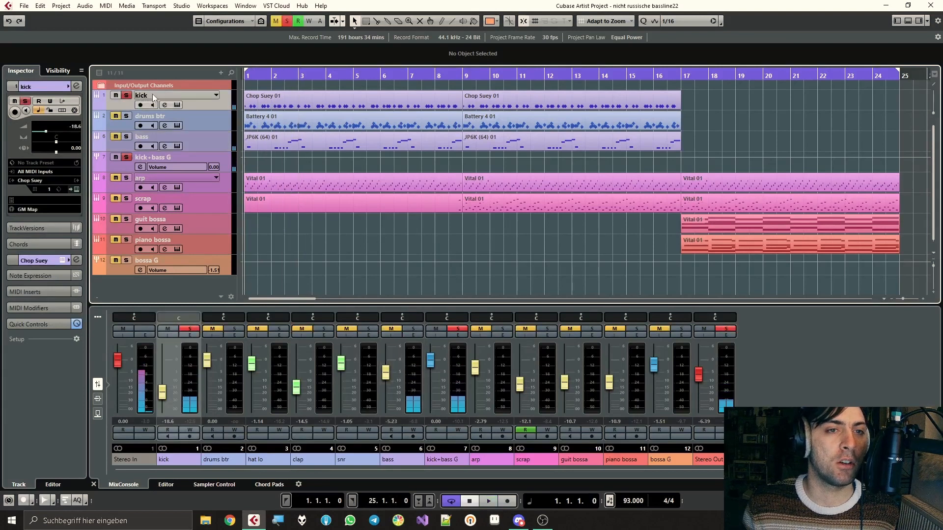
click(165, 104)
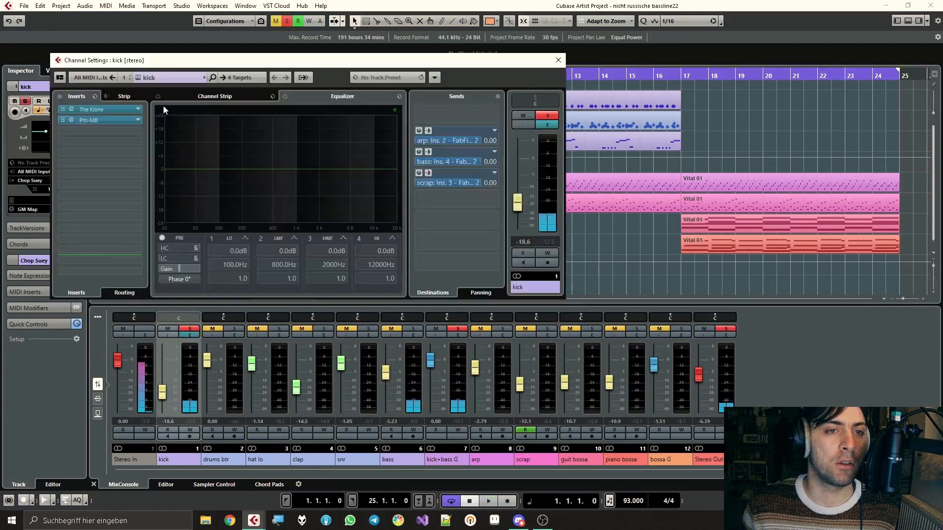
click(72, 109)
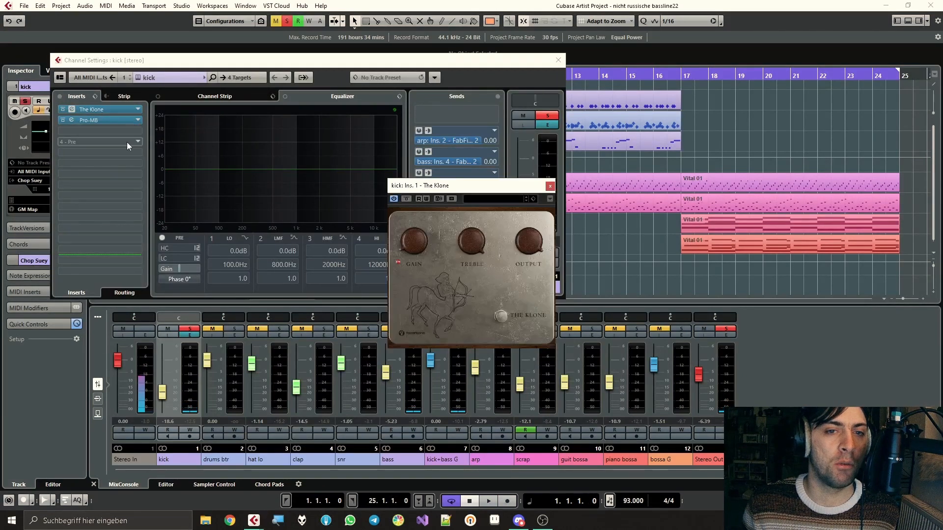
drag(442, 191, 441, 185)
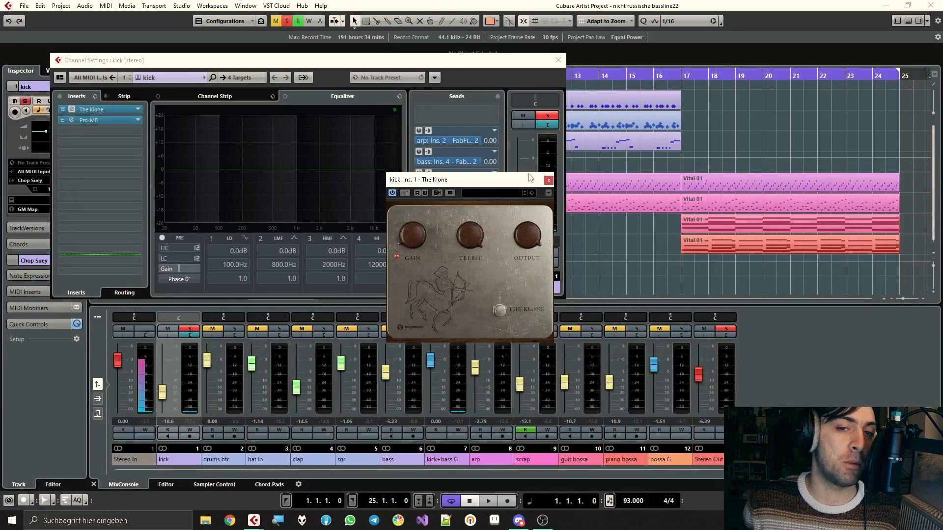
click(549, 180)
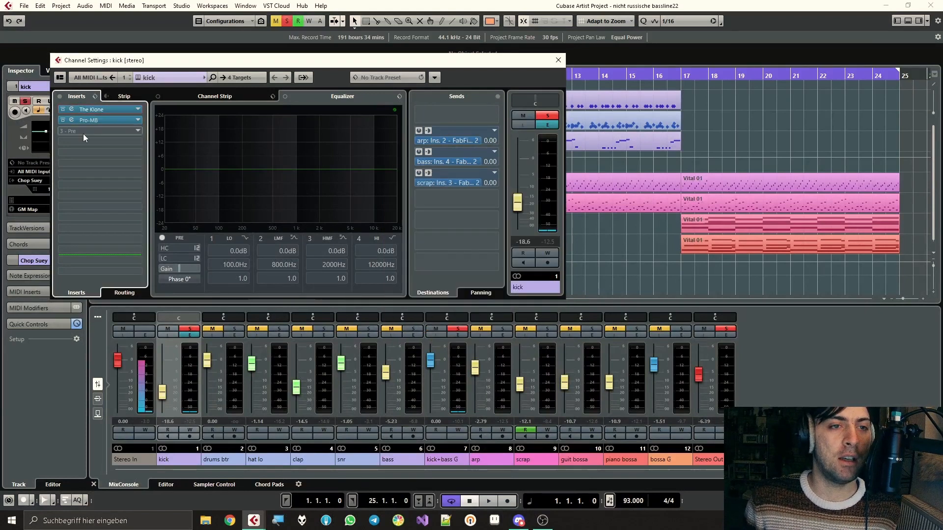
- Open the kick channel's Pro-MB insert, play the soloed kick through it, and close the channel settings
drag(641, 134, 573, 107)
key(space)
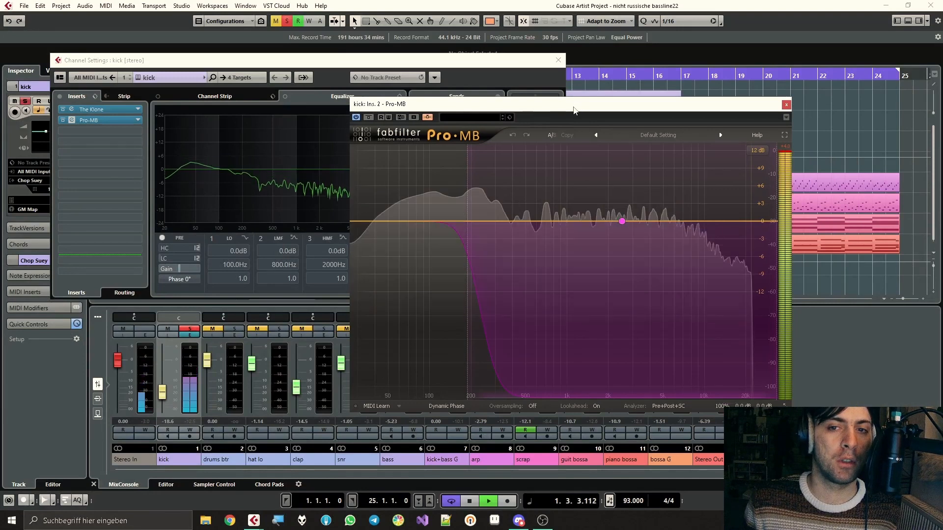
key(space)
click(559, 60)
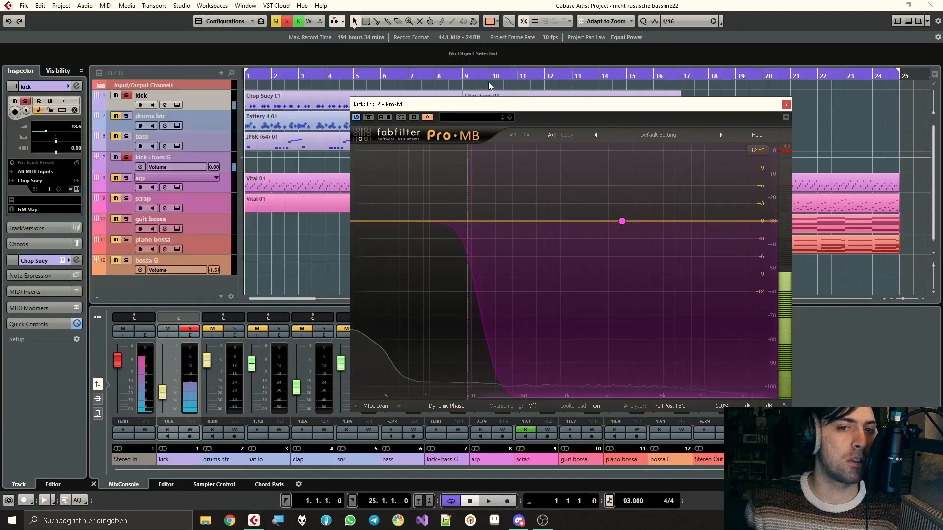
- Solo the kick+bass G group with drums btr, play them to check Pro-MB's reaction on the kick, and clear the solos
click(126, 158)
click(127, 157)
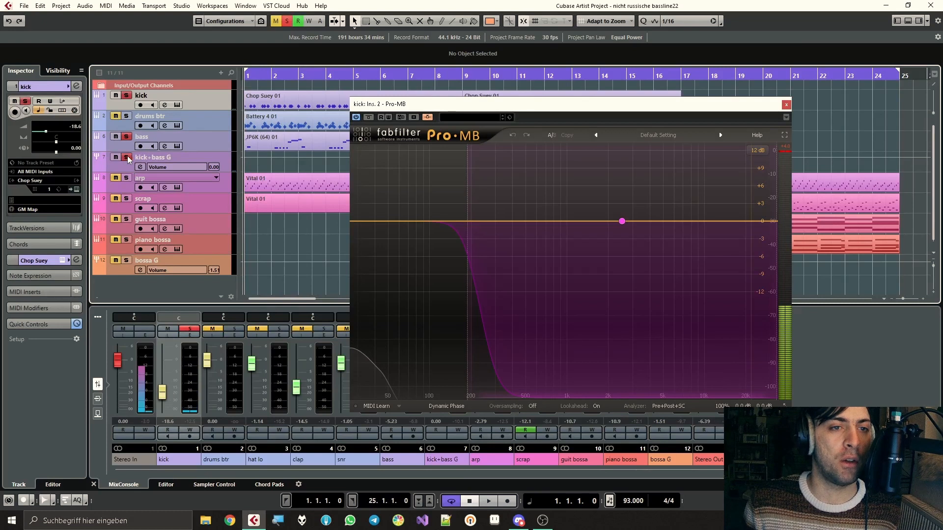
click(127, 116)
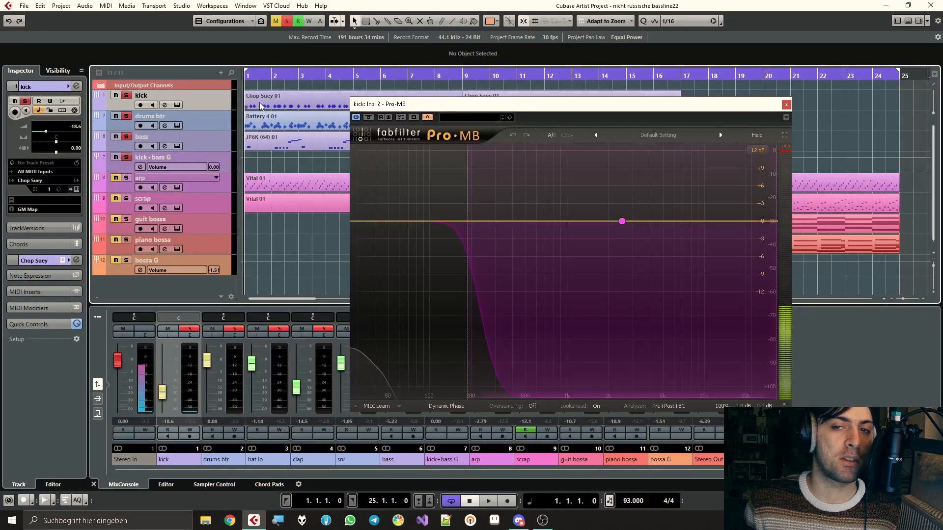
key(space)
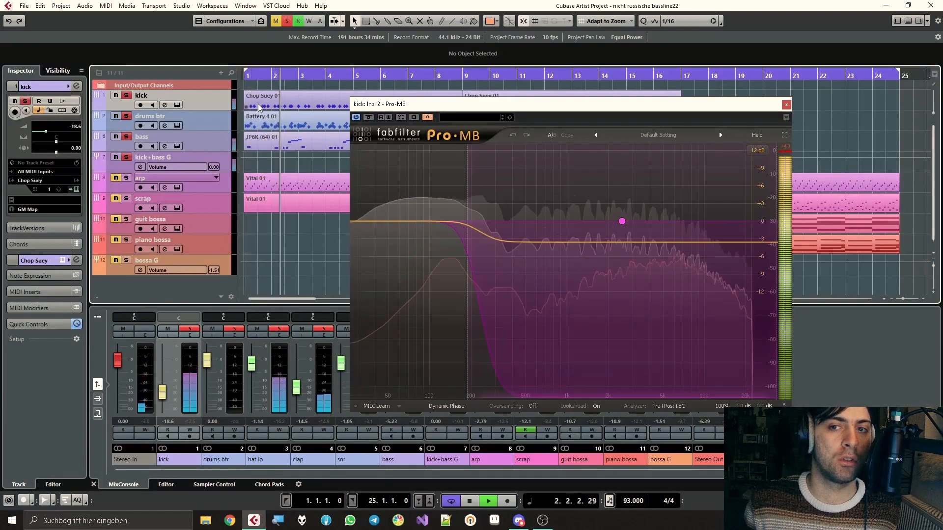
key(space)
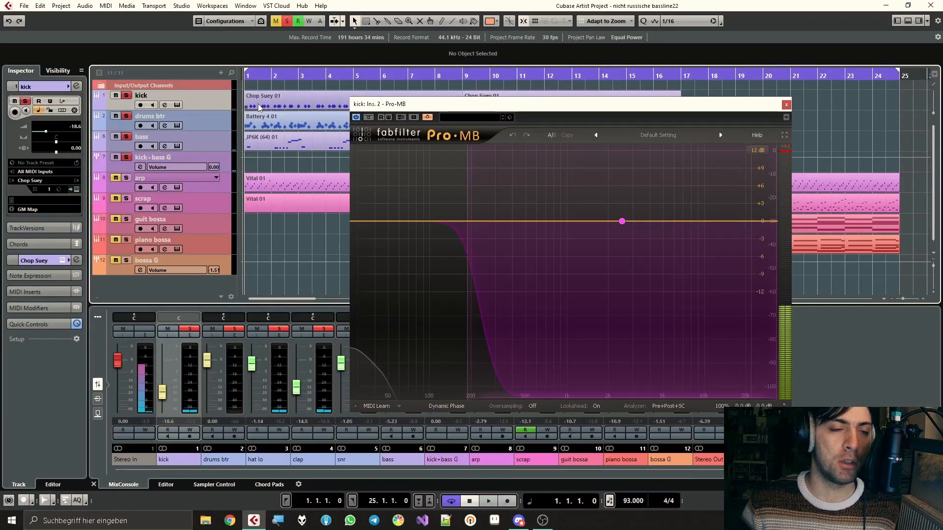
click(129, 157)
click(129, 117)
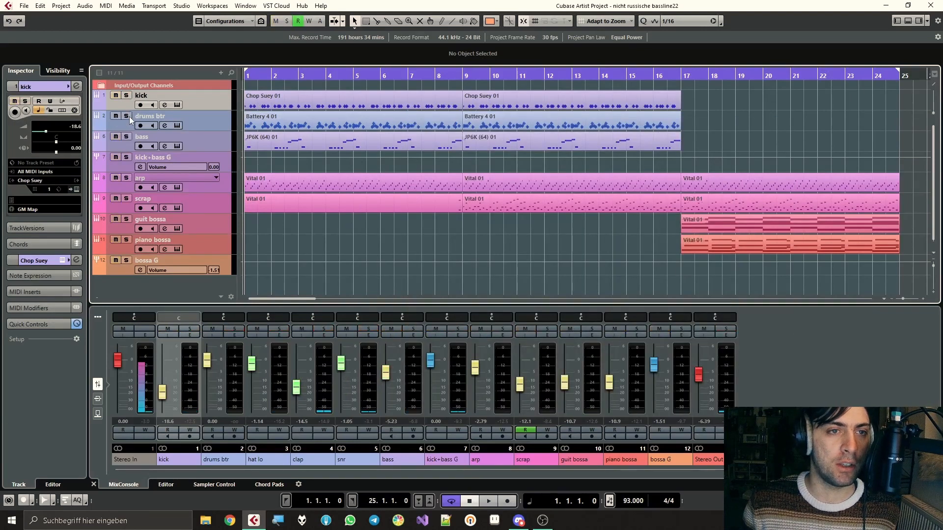
- Solo the kick, bypass The Klone insert in its channel settings, and play the kick briefly
click(127, 96)
click(164, 105)
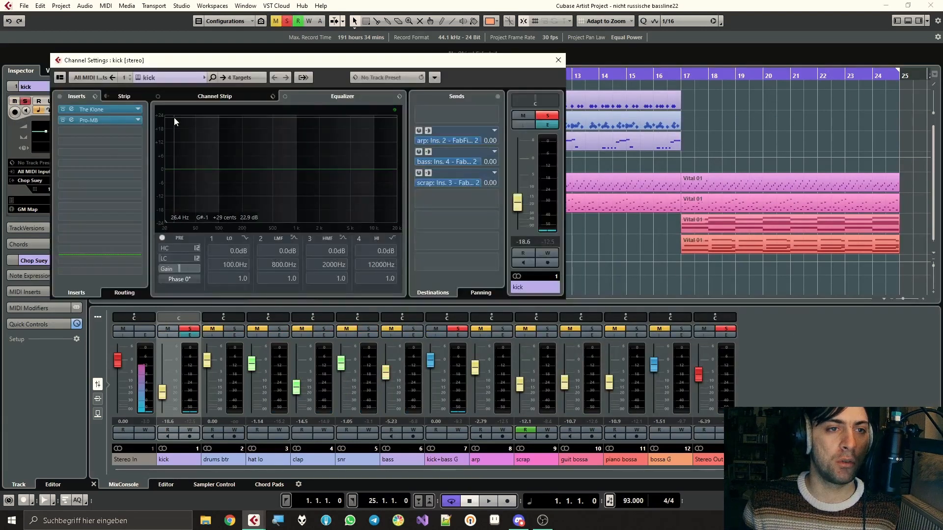
click(62, 120)
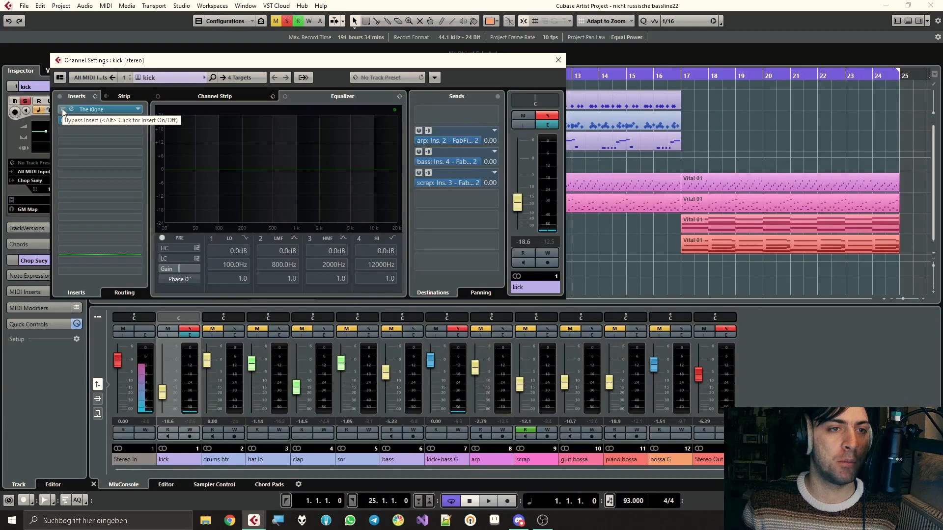
key(space)
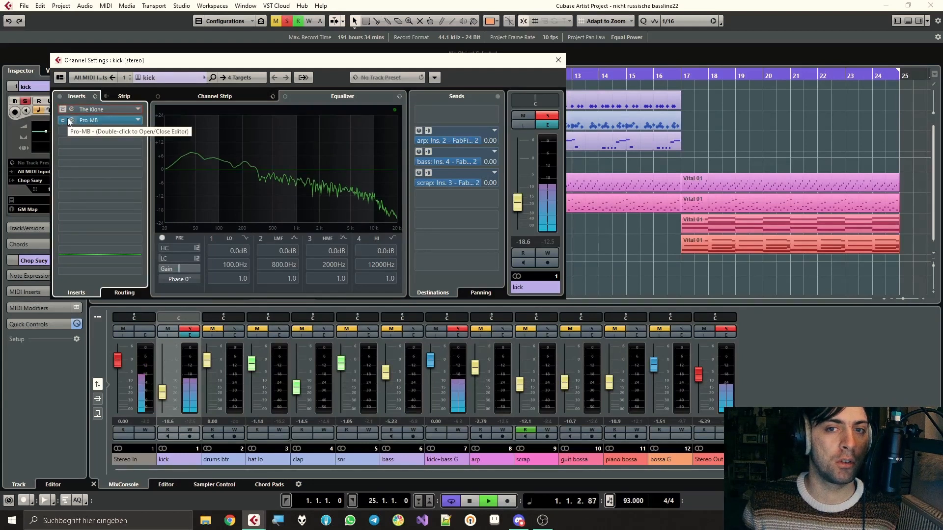
click(557, 60)
key(space)
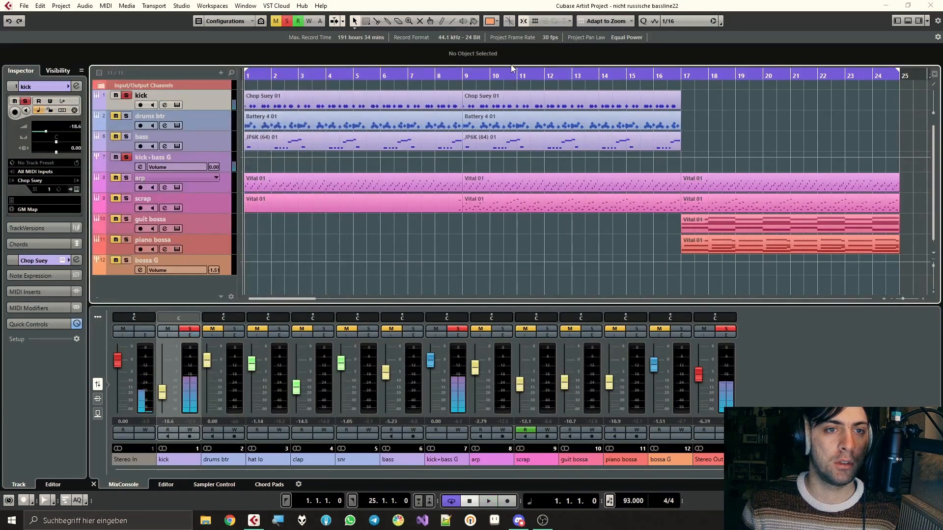
- Open the kick track's Chop Suey instrument and raise its master output level while the kick plays
click(177, 105)
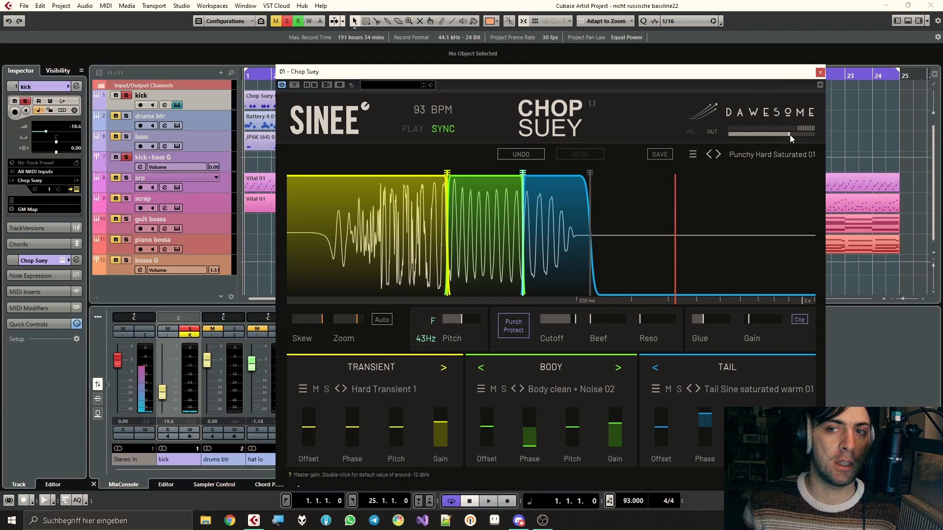
key(space)
drag(791, 134, 806, 135)
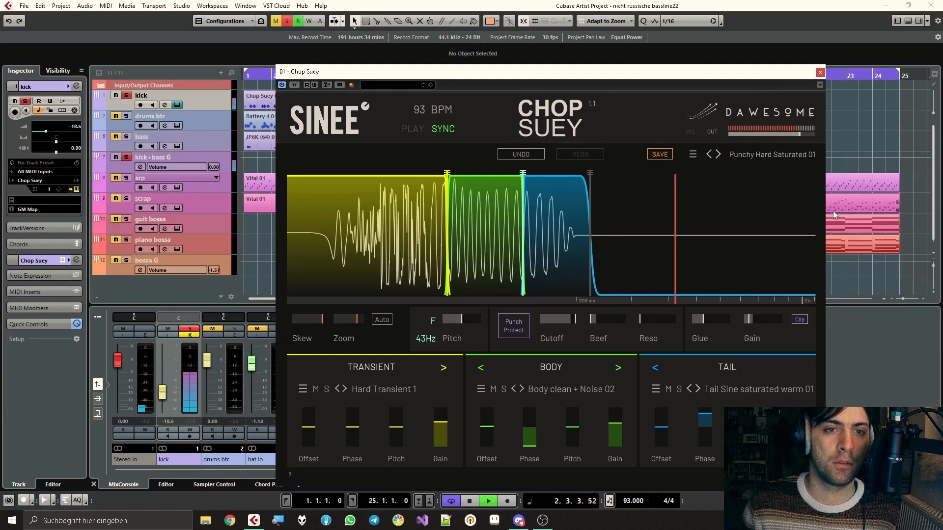
drag(753, 73, 605, 139)
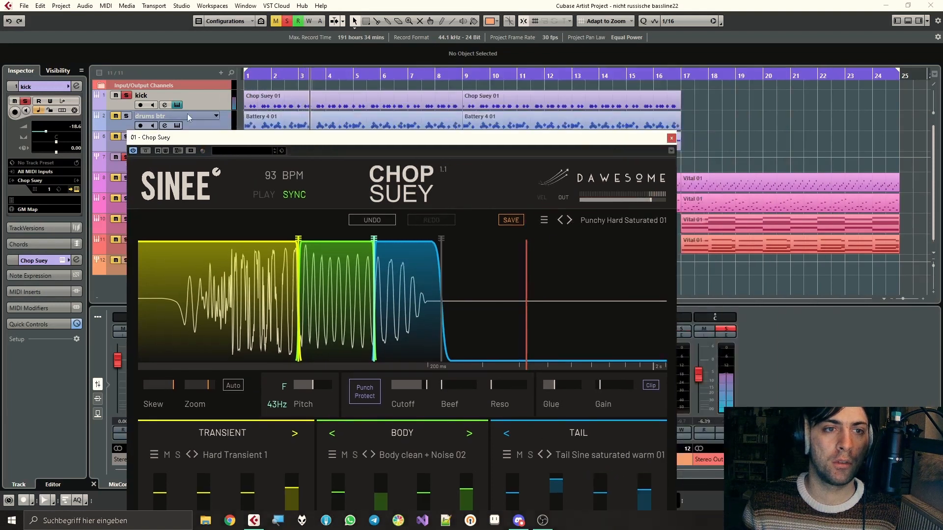
click(124, 117)
click(653, 198)
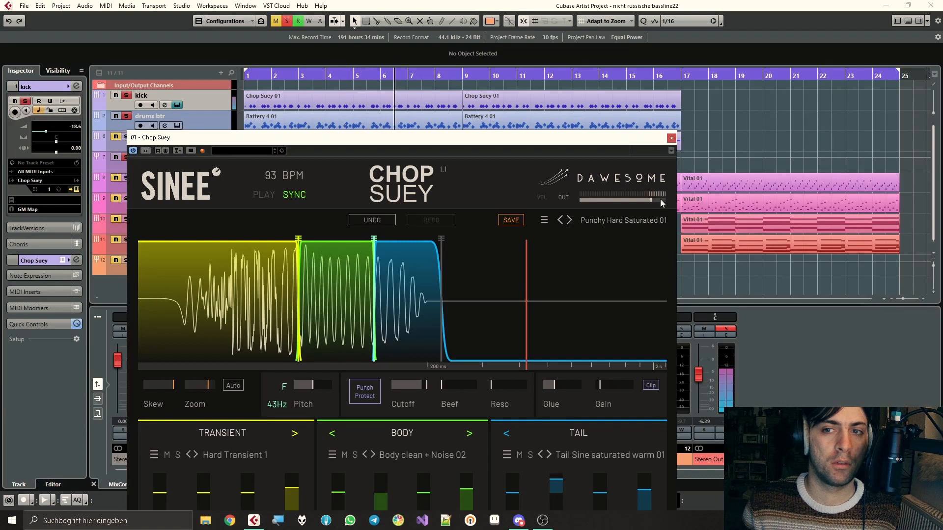
key(space)
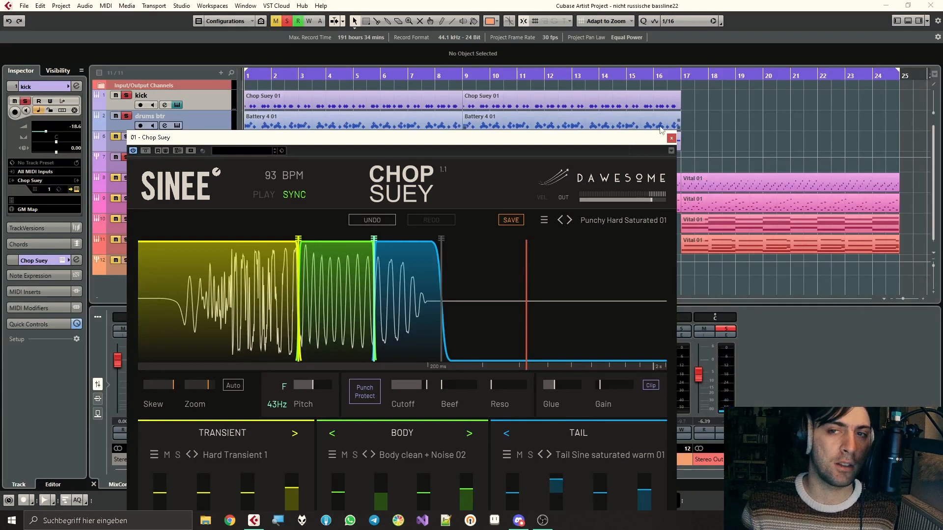
click(671, 138)
click(128, 158)
click(149, 116)
click(149, 93)
click(125, 95)
click(126, 96)
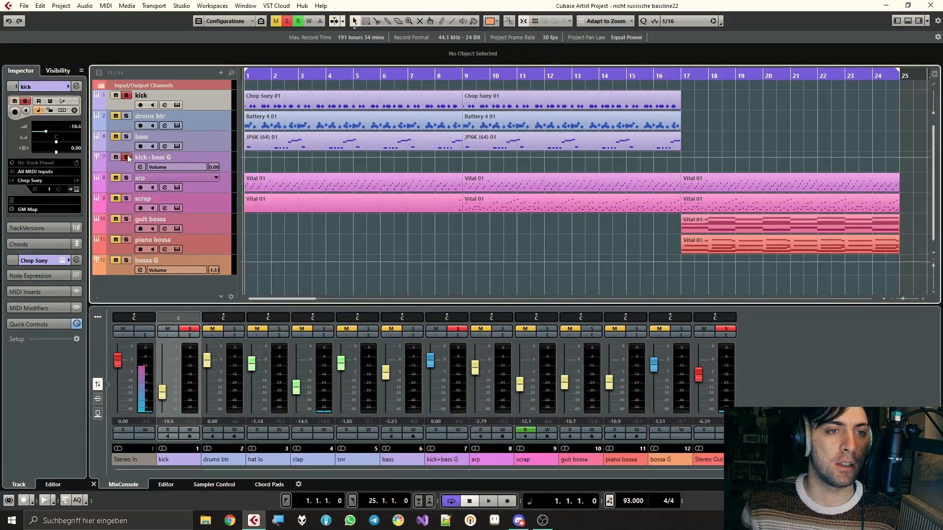
- Reopen the kick's Chop Suey instrument and adjust its waveform Skew and Zoom to inspect the kick's sections closely
click(178, 104)
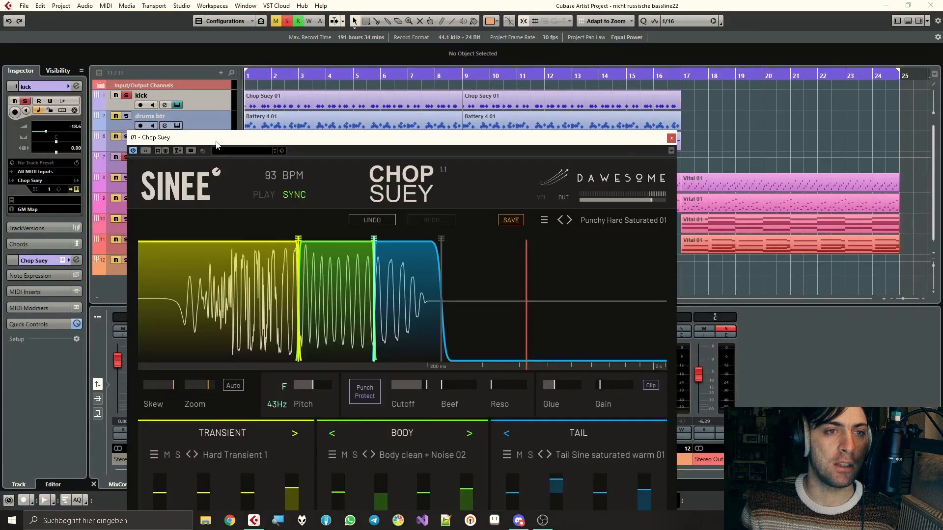
drag(304, 137, 328, 38)
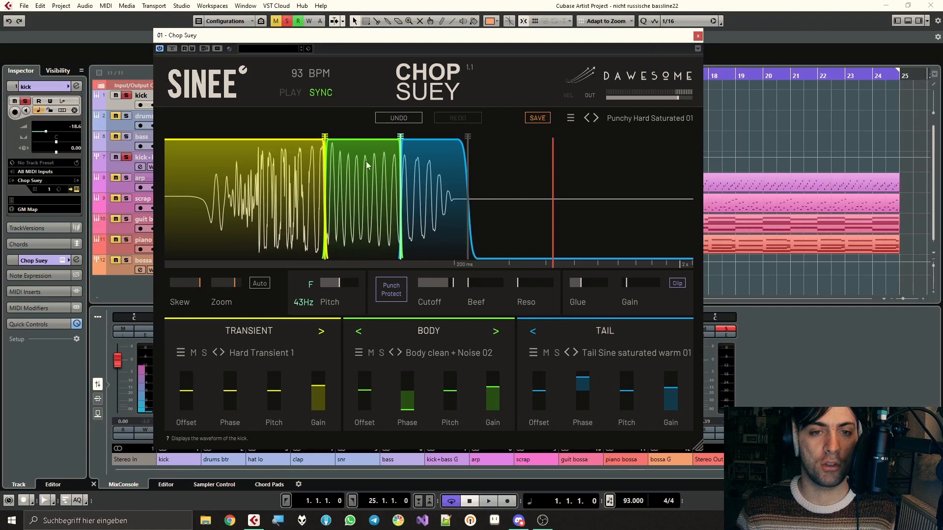
drag(197, 280, 40, 288)
drag(223, 284, 308, 287)
click(262, 285)
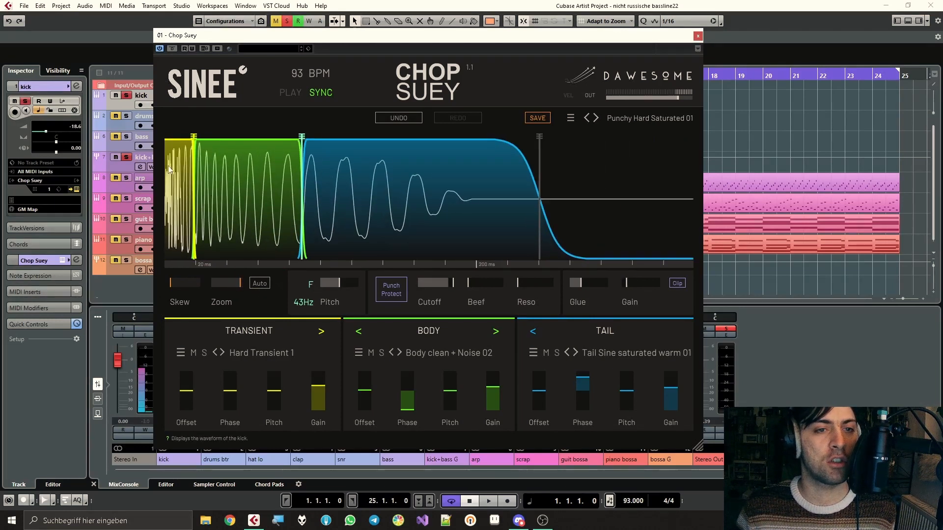
drag(234, 281, 256, 291)
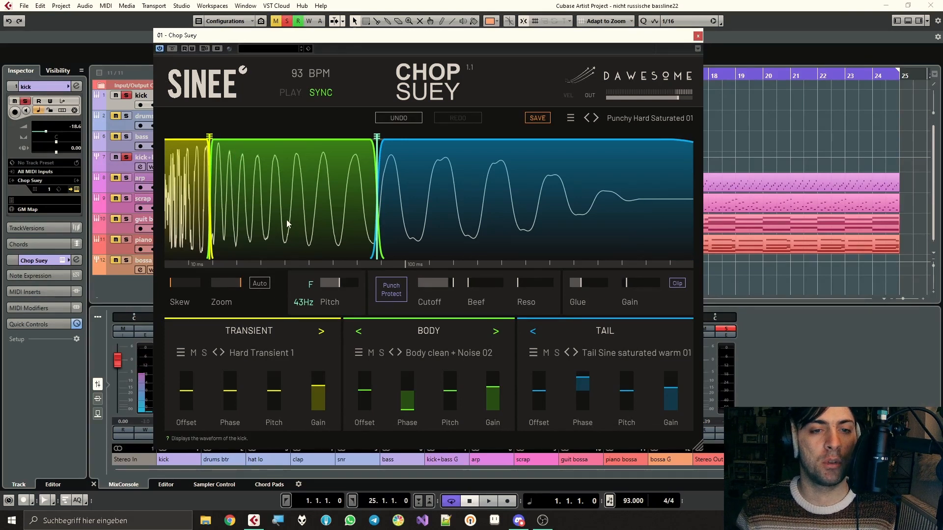
mouse_move(170, 283)
mouse_down()
mouse_move(284, 275)
mouse_move(174, 283)
mouse_move(220, 272)
mouse_move(184, 276)
mouse_move(243, 287)
mouse_move(303, 278)
mouse_move(208, 284)
mouse_move(331, 273)
mouse_move(264, 296)
mouse_move(278, 290)
mouse_up()
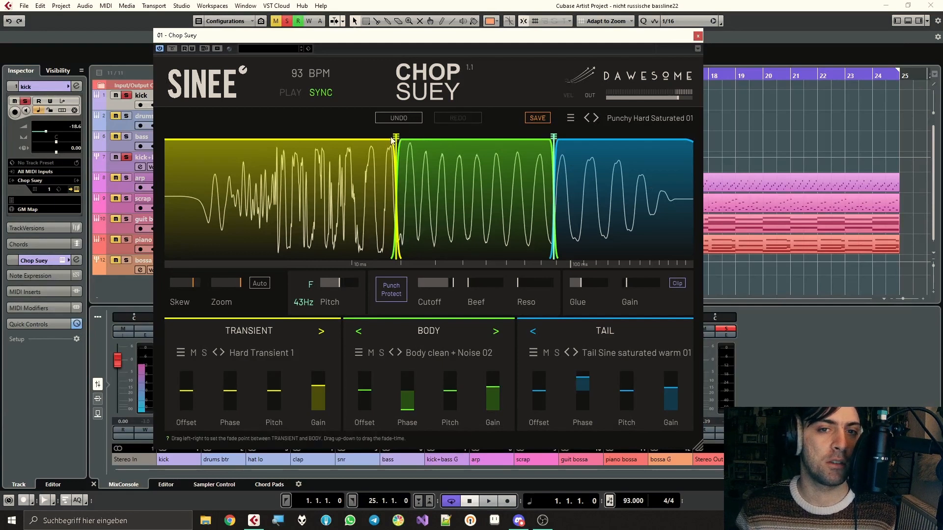
- During kick playback, shift the Transient/Body fade point earlier and the Body/Tail fade point earlier with a longer crossfade
key(space)
drag(394, 141, 377, 120)
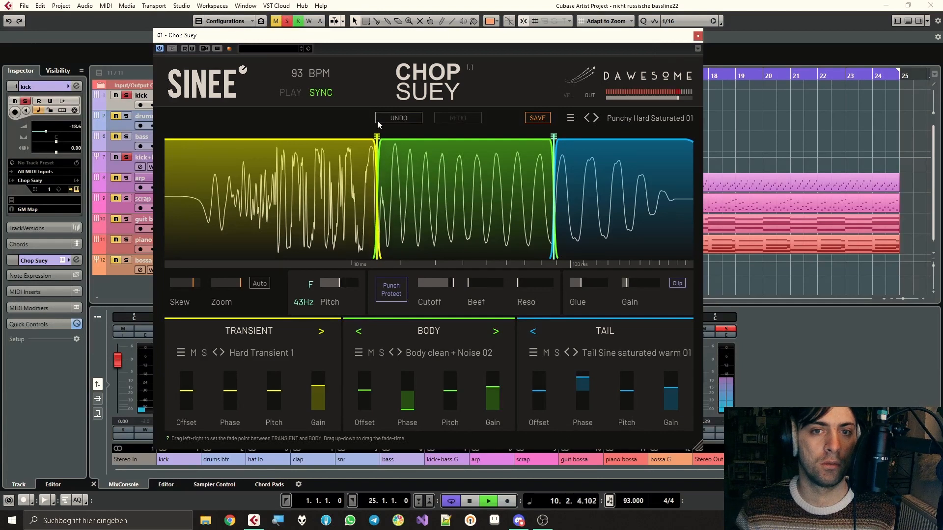
key(space)
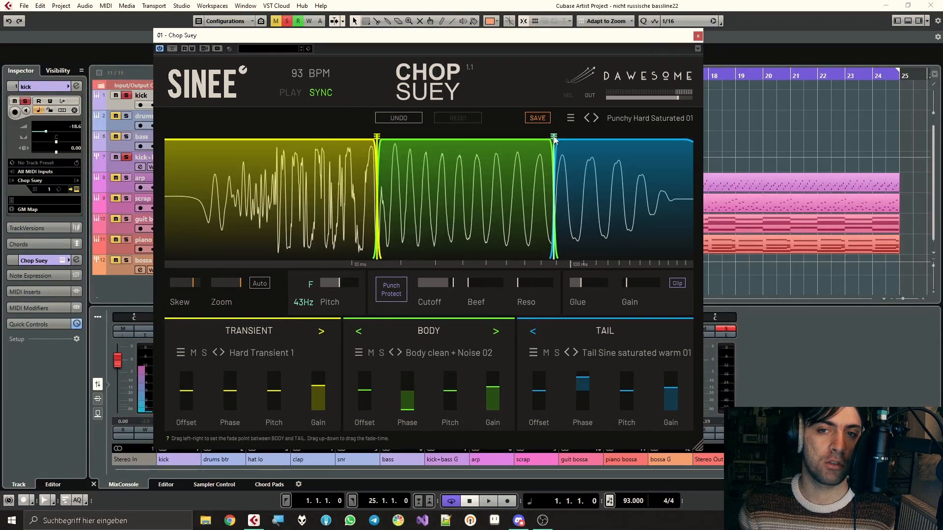
key(space)
drag(554, 139, 536, 171)
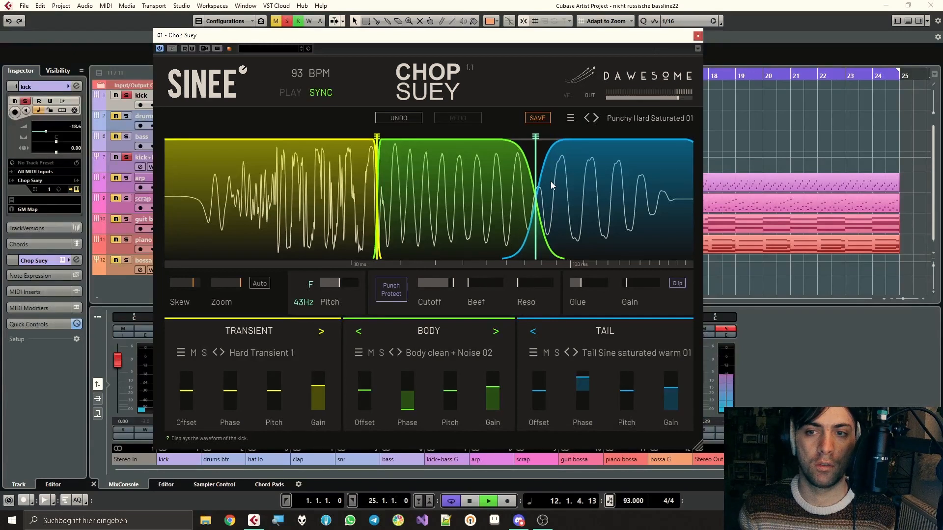
key(space)
- Adjust the kick tail's fade-out point to end slightly earlier and play the kick to hear it
drag(241, 283, 234, 285)
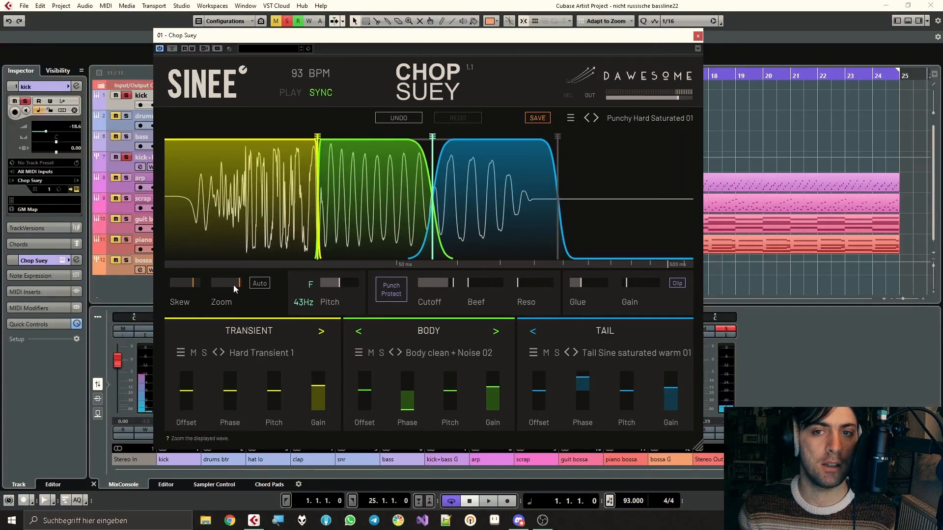
drag(548, 135, 546, 158)
key(space)
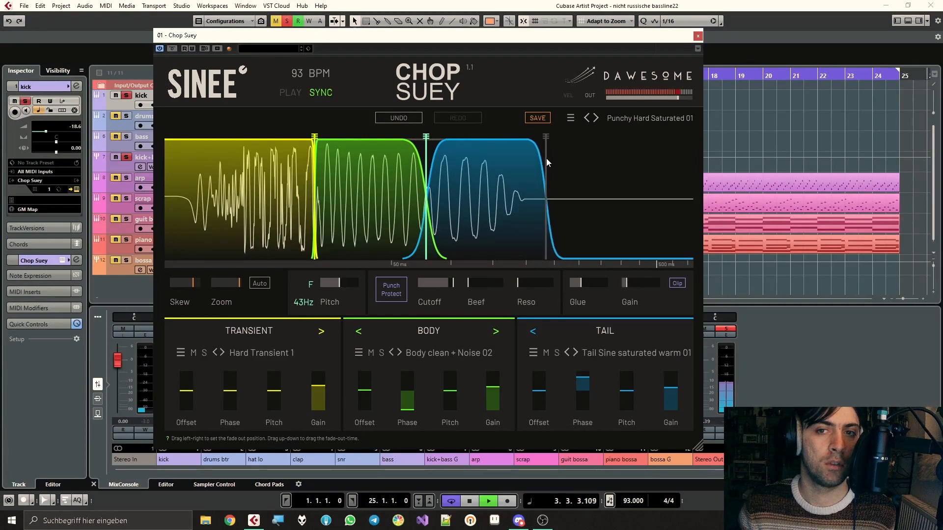
key(space)
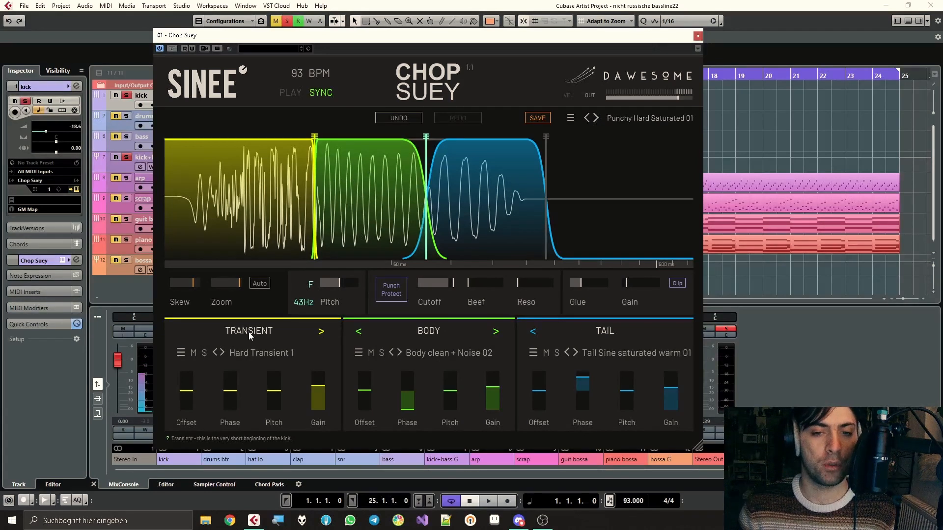
- Fine-tune the Transient section's Offset, Phase and Pitch while auditioning the kick, setting Phase slightly below centre
mouse_move(184, 390)
mouse_down()
mouse_move(185, 382)
mouse_move(186, 390)
mouse_up()
key(space)
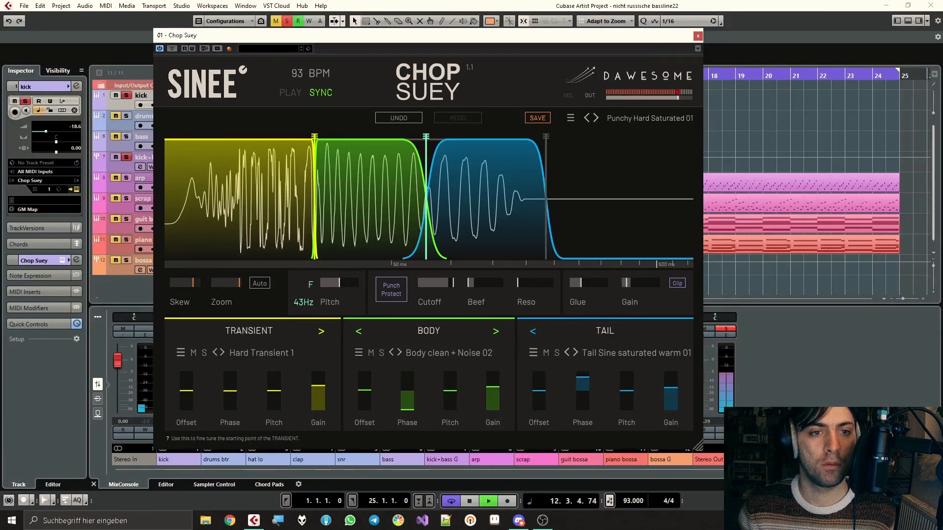
key(space)
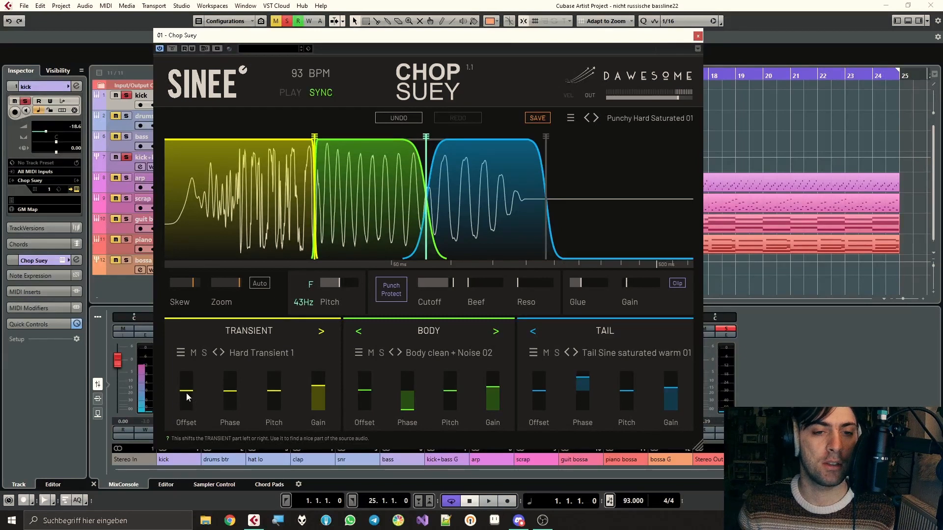
drag(229, 391, 230, 395)
key(space)
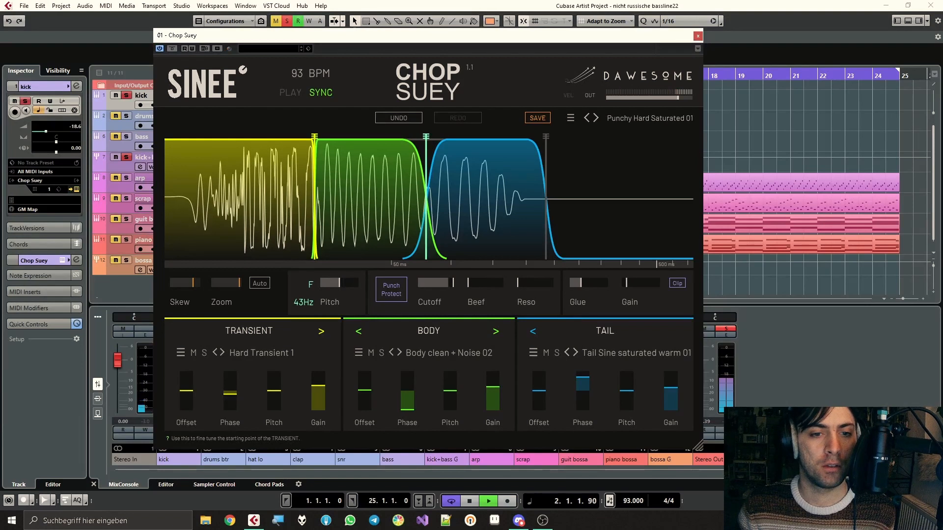
key(space)
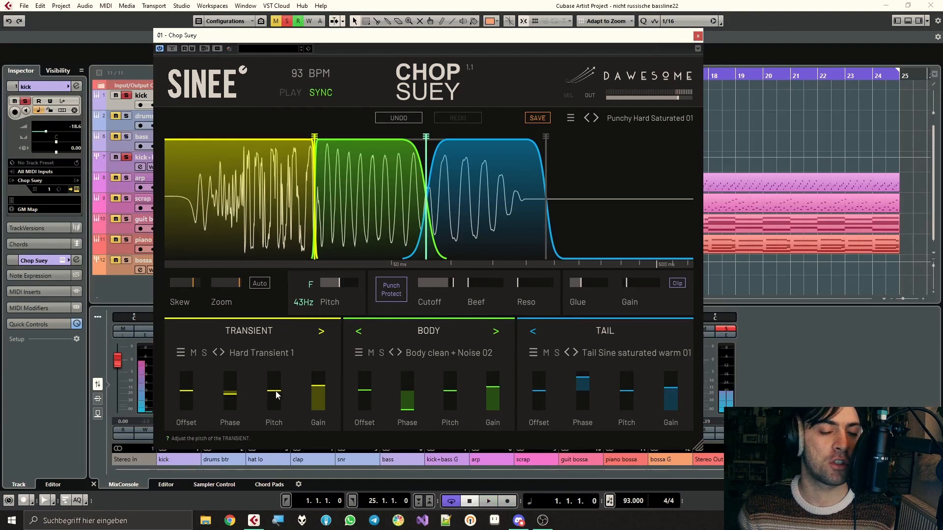
key(space)
mouse_move(273, 392)
mouse_down()
mouse_move(272, 346)
mouse_move(273, 452)
mouse_move(273, 365)
mouse_move(274, 396)
mouse_up()
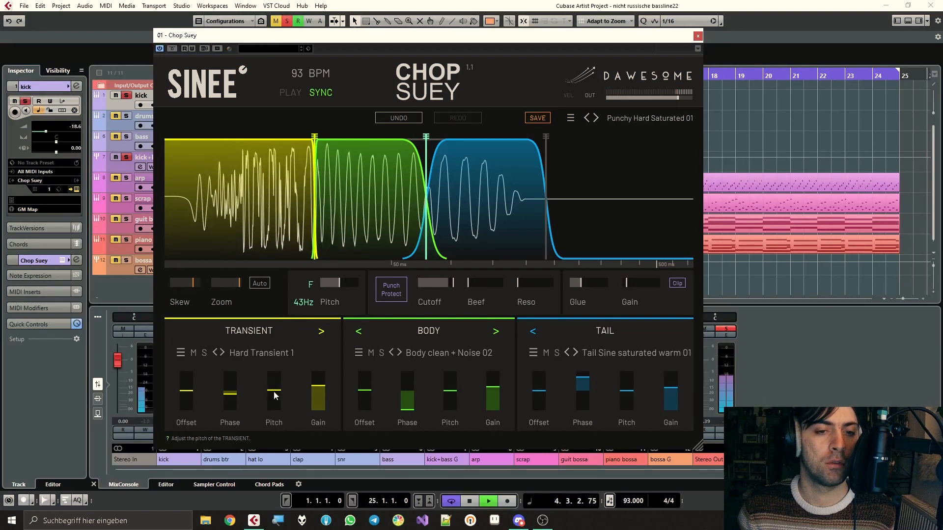
key(space)
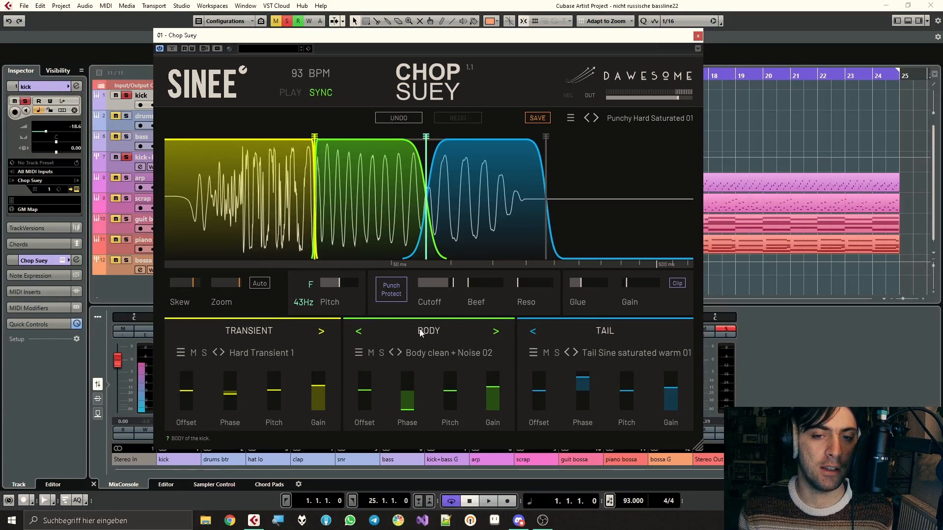
- Look through Chop Suey's Transient and Body sample lists without changing samples, and briefly view the VST instrument rack
click(263, 354)
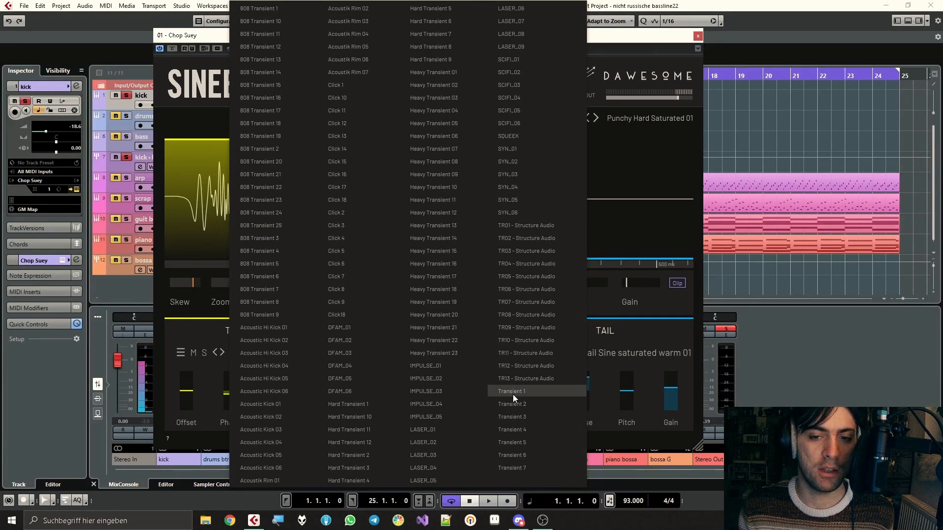
click(175, 315)
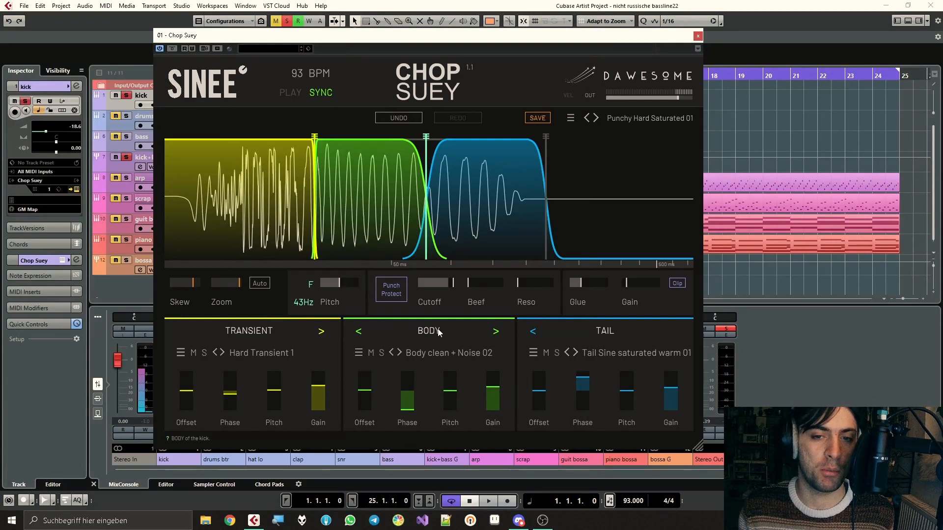
click(420, 352)
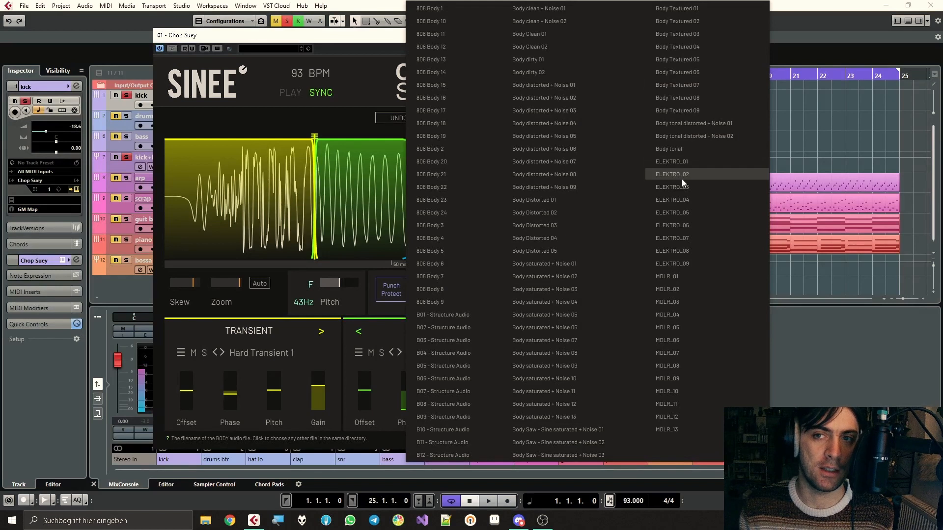
key(Escape)
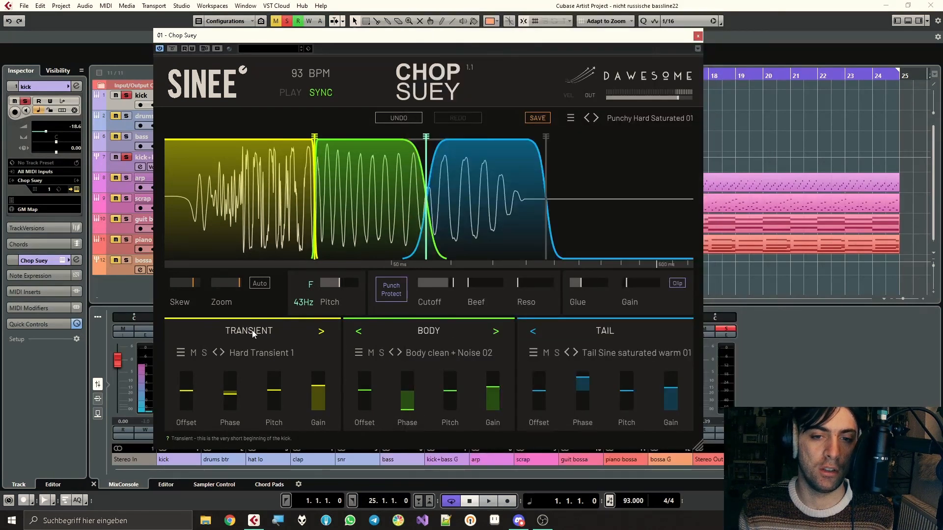
click(249, 352)
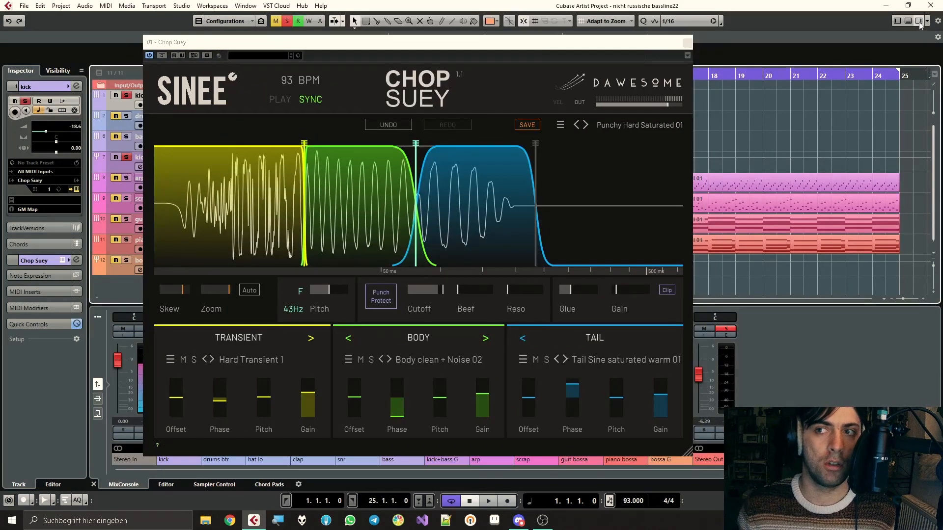
click(919, 24)
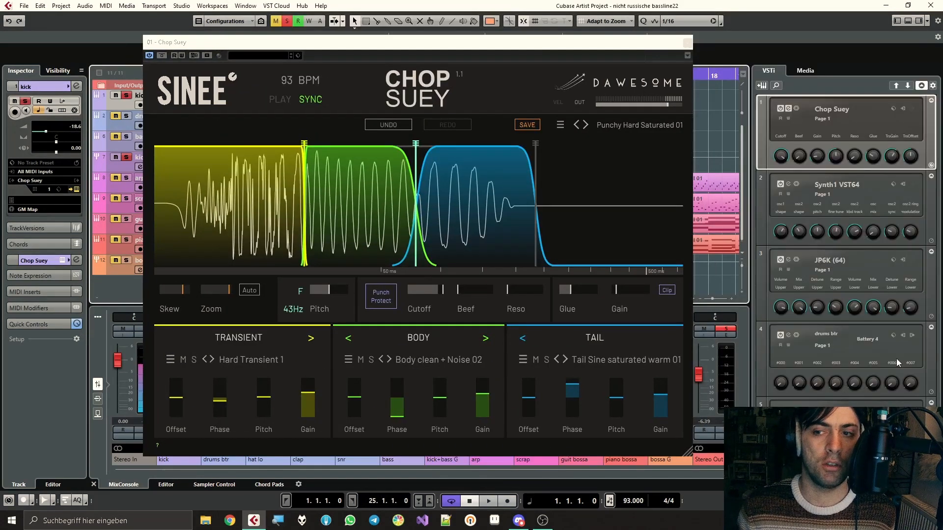
click(919, 24)
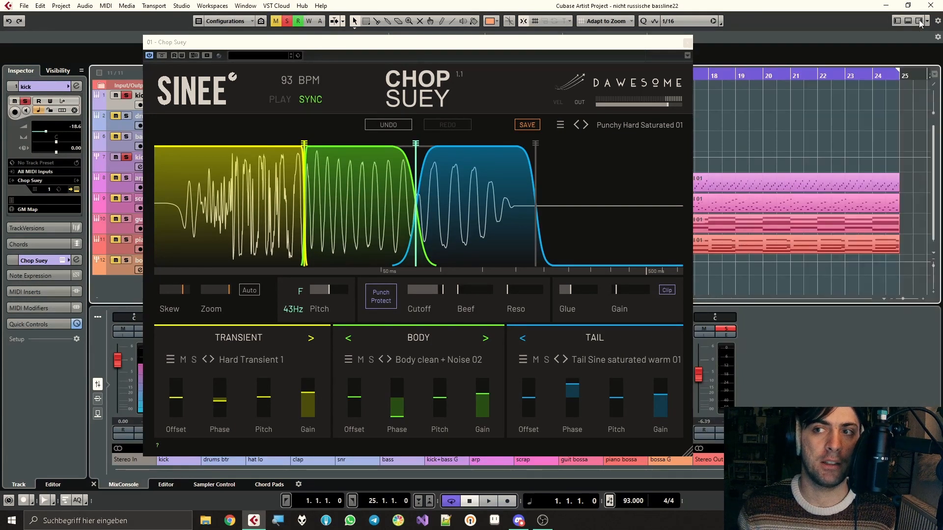
- Render the current Chop Suey kick as an audio clip on a new track at the project start
drag(535, 49, 801, 52)
drag(641, 114, 246, 283)
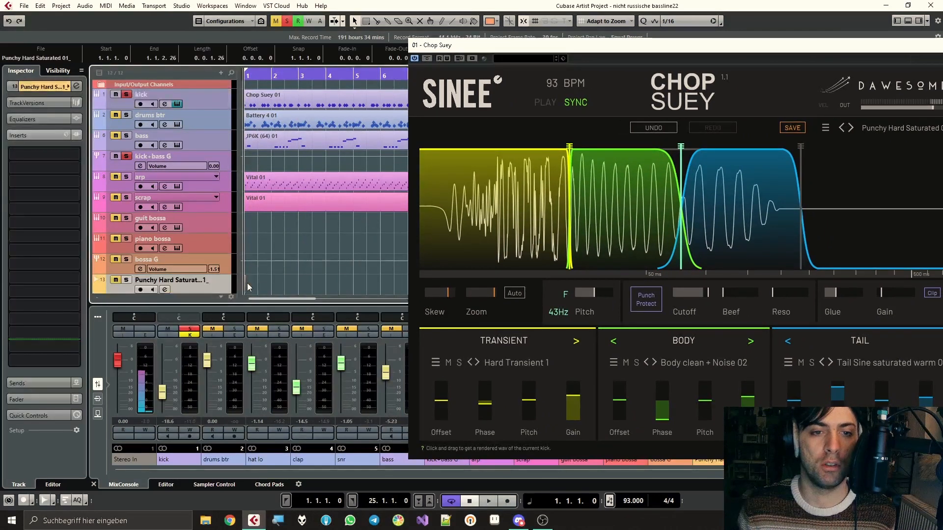
scroll(260, 278, up, 5)
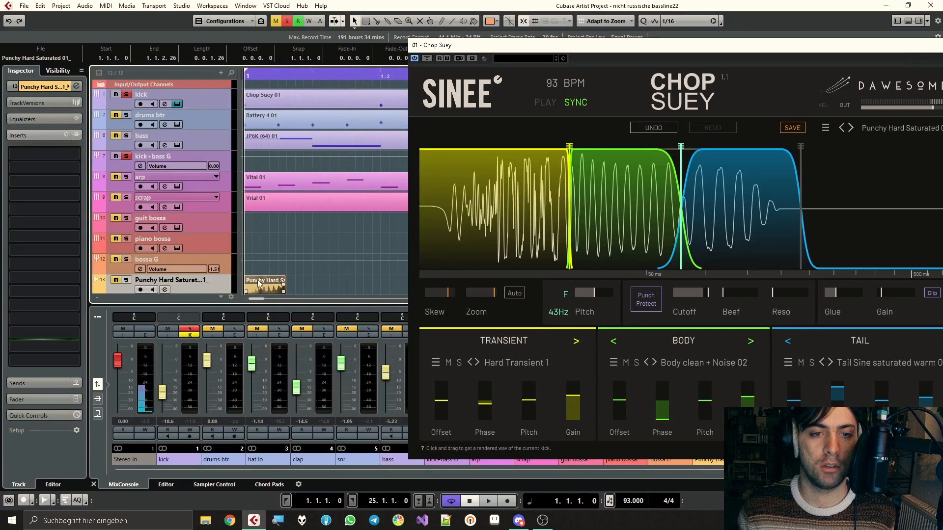
scroll(259, 284, down, 1)
- Solo the rendered Punchy Hard Saturated kick track, enlarge its track height to inspect the waveform, and play the clip
click(126, 259)
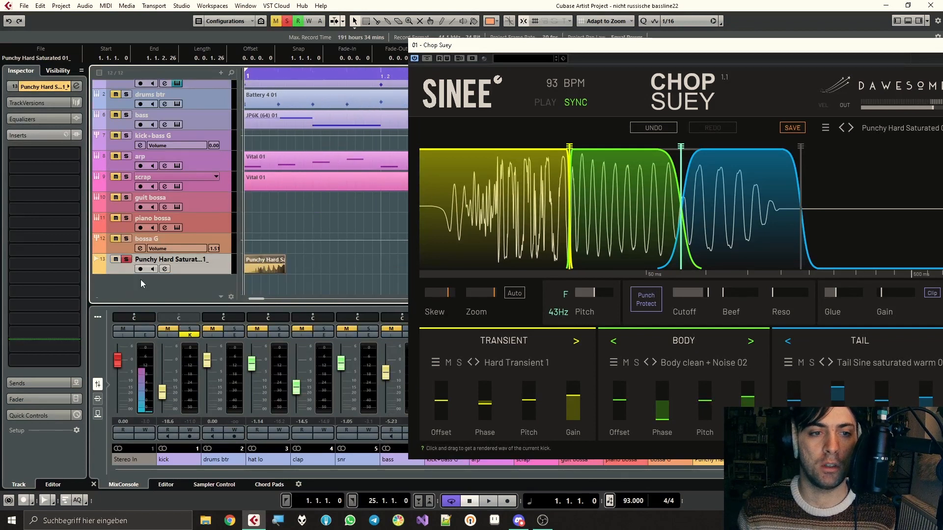
drag(146, 272, 148, 352)
key(h)
key(h)
key(g)
key(g)
key(space)
key(space)
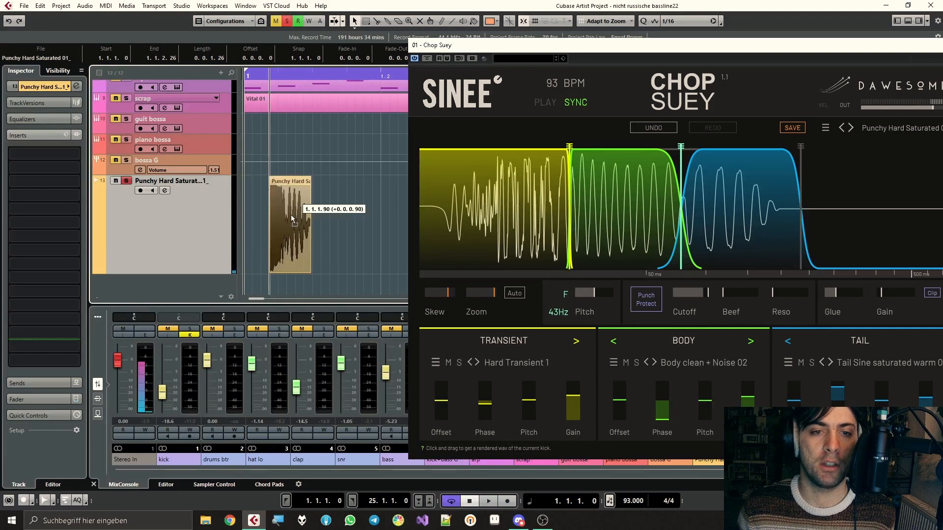
click(435, 363)
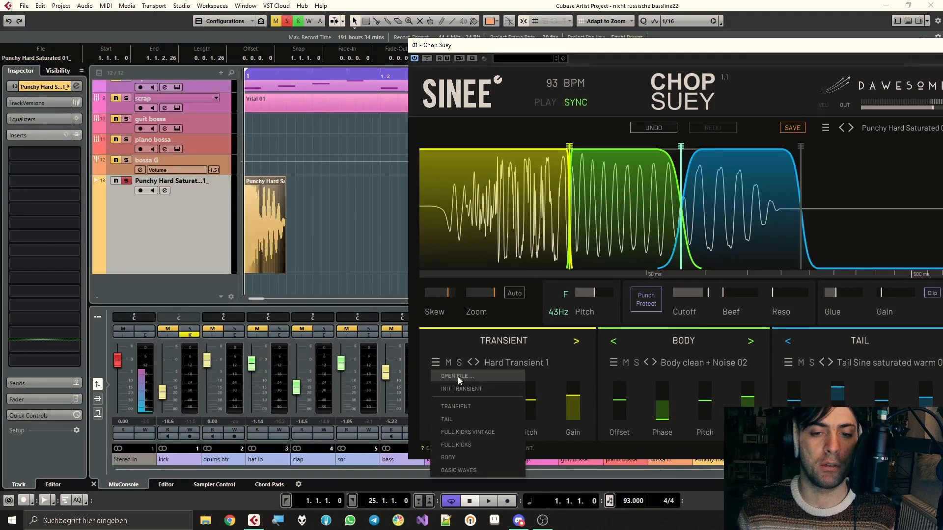
click(455, 375)
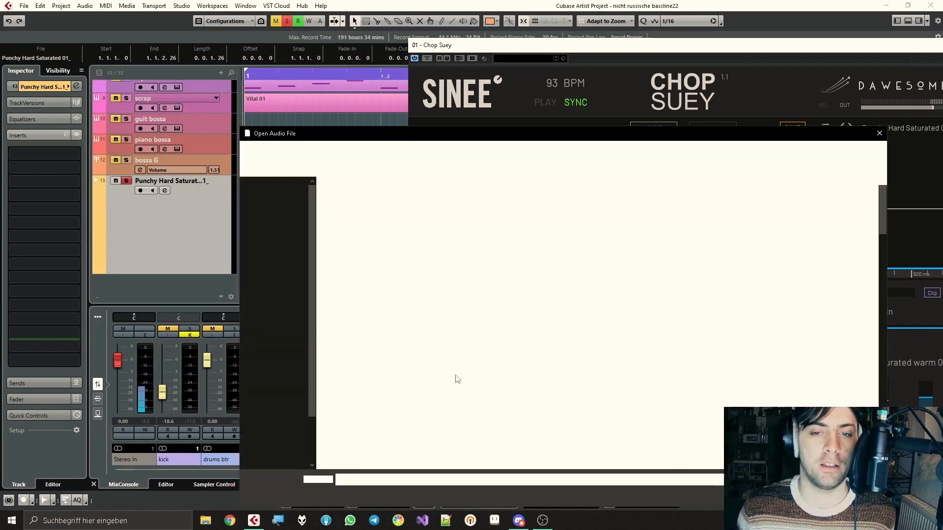
key(Escape)
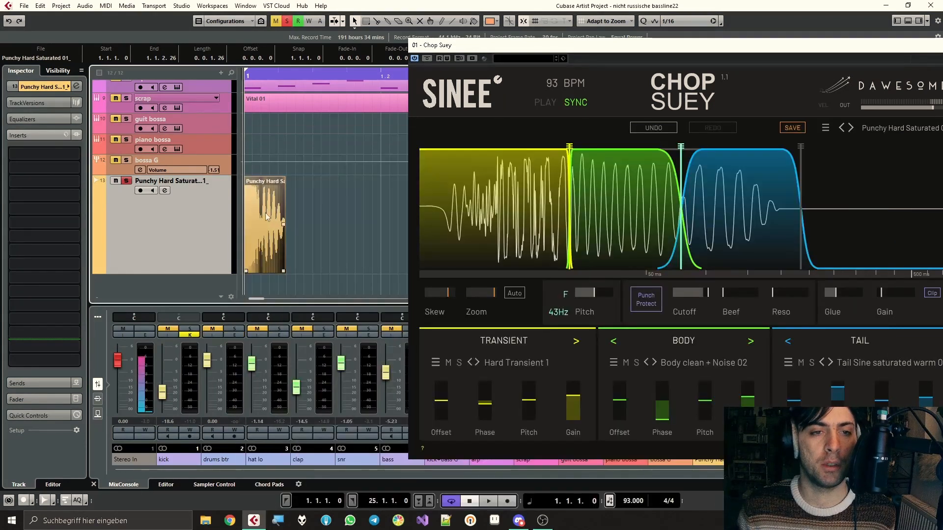
- Reduce the rendered kick track's height and export the range of its clip to the desktop as a wave file named kicktest
drag(191, 274, 193, 205)
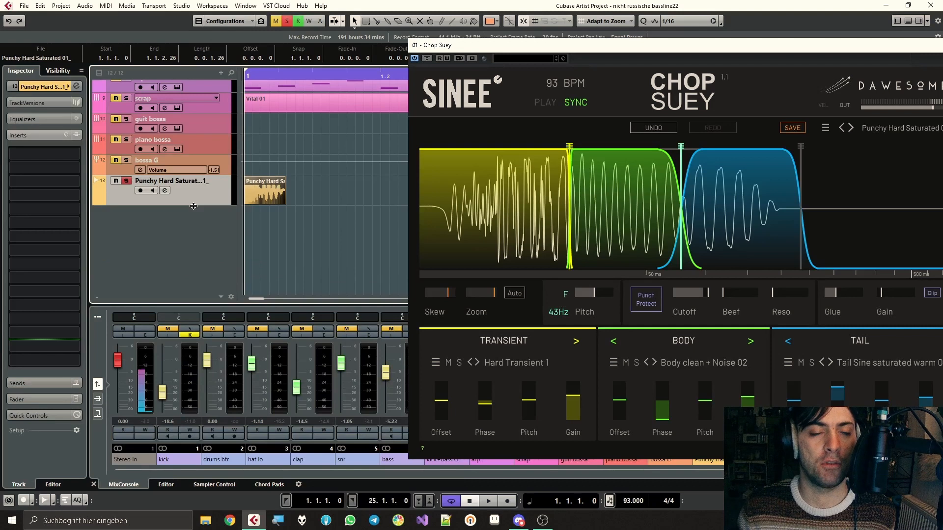
text(kicktest)
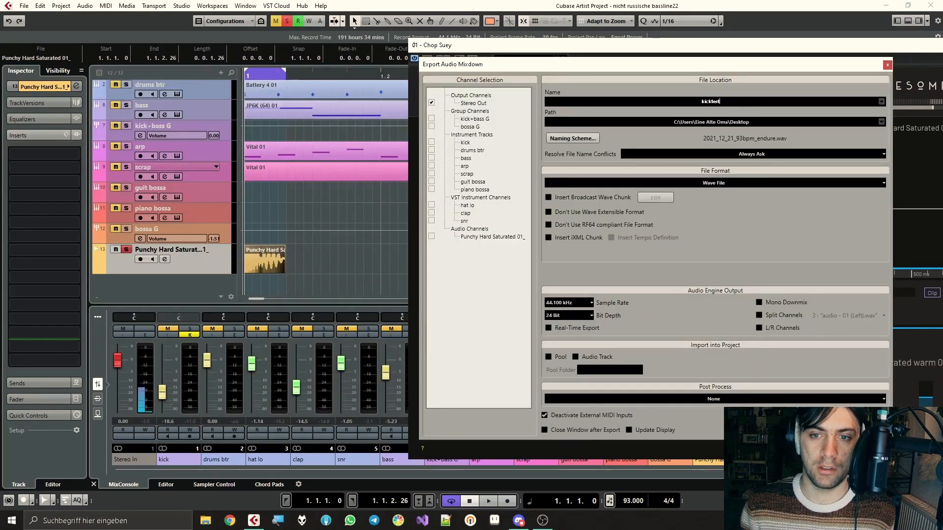
key(Return)
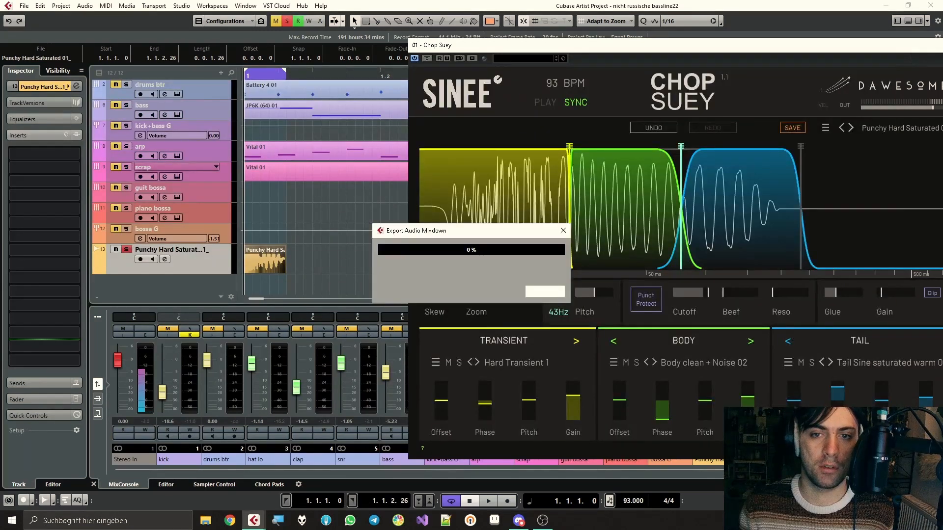
- Switch the solo from the rendered kick track to the kick track and set the locators to the Chop Suey 01 part
click(126, 249)
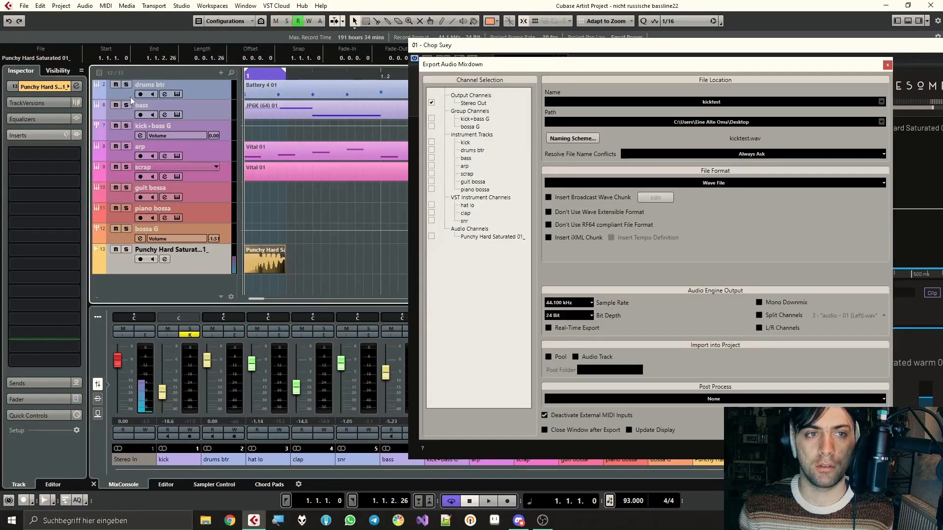
scroll(129, 162, up, 2)
click(126, 96)
key(space)
key(space)
click(290, 103)
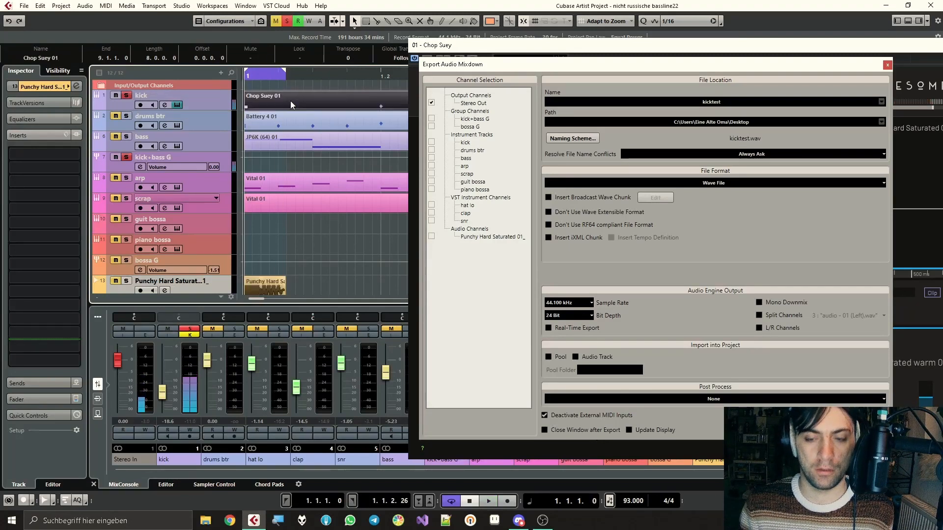
key(p)
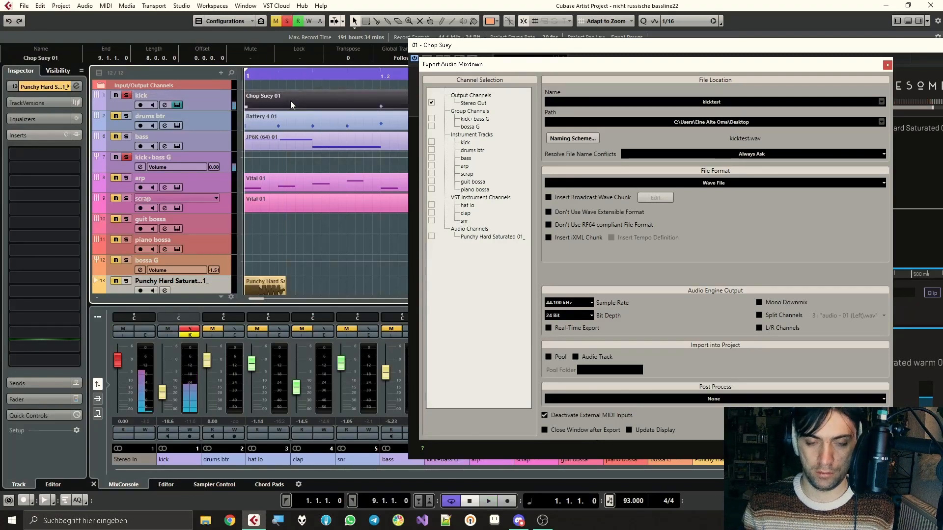
- Close the export window and load kicktest.wav from the desktop as Chop Suey's Transient sample
click(887, 65)
click(380, 361)
click(385, 369)
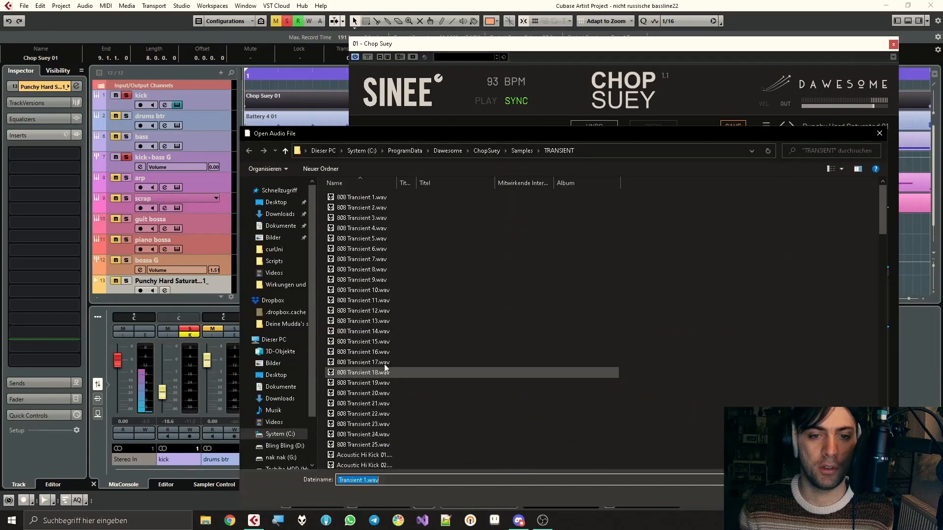
click(275, 202)
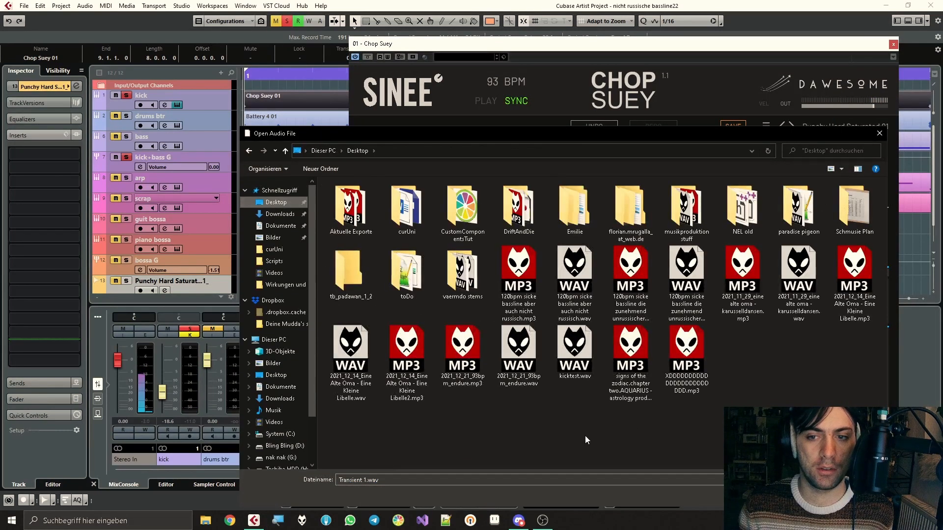
double_click(580, 360)
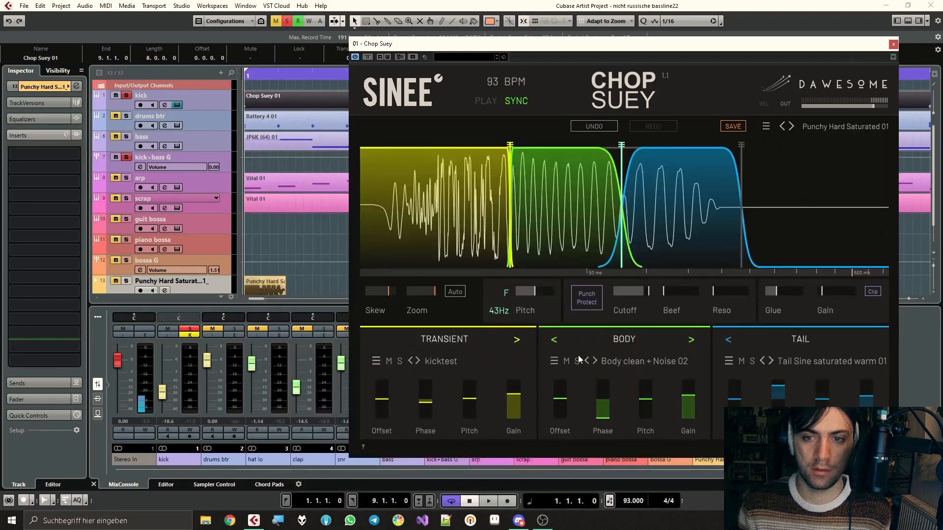
- Play the soloed kick track from the project start to audition the kicktest transient
key(space)
key(space)
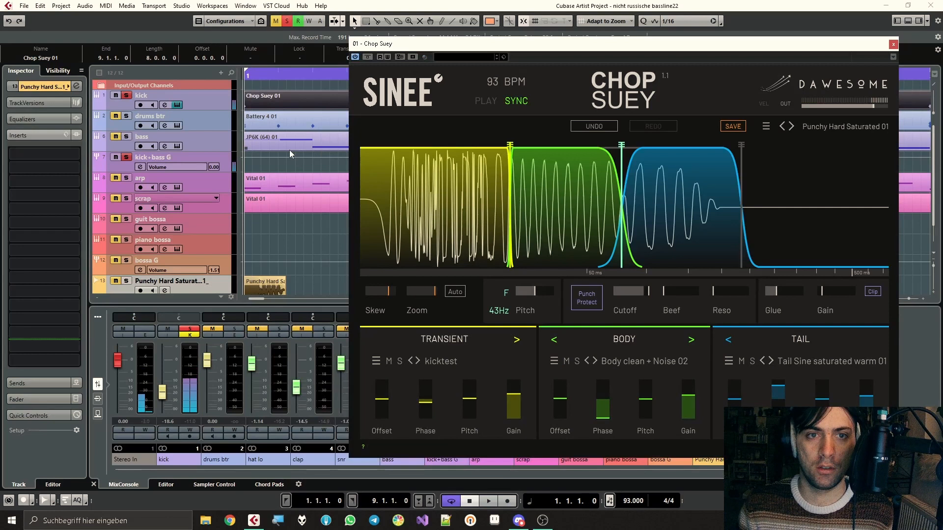
scroll(289, 149, down, 8)
key(space)
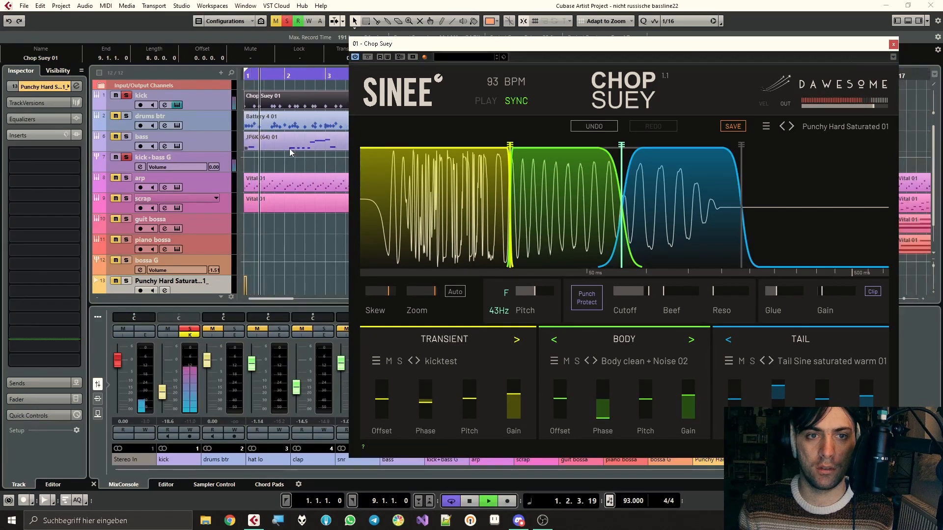
key(space)
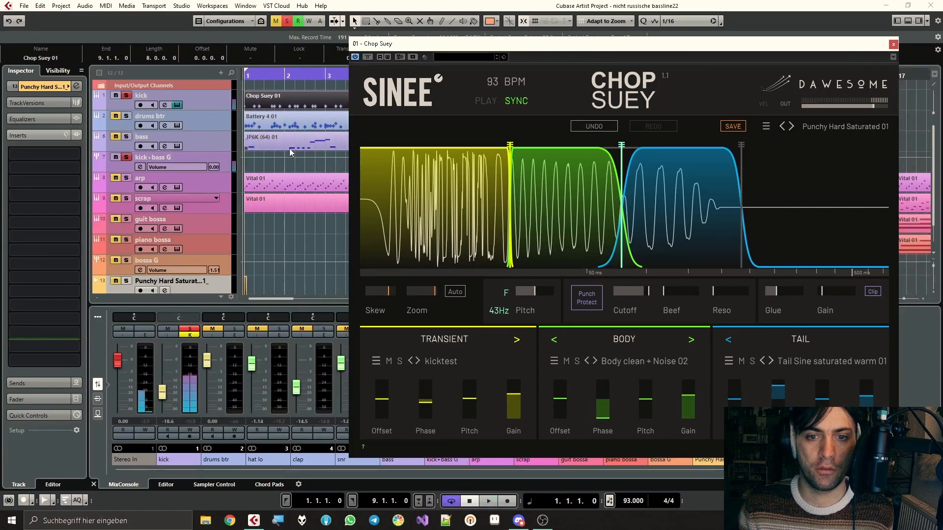
- Reset the Transient Phase to centre and move the fade point between Transient and Body slightly earlier while playing the kick
double_click(426, 403)
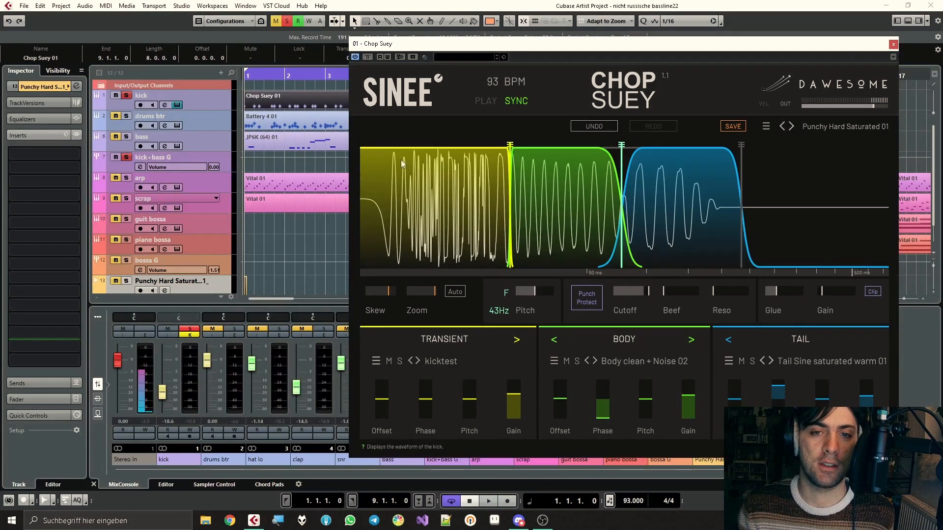
key(space)
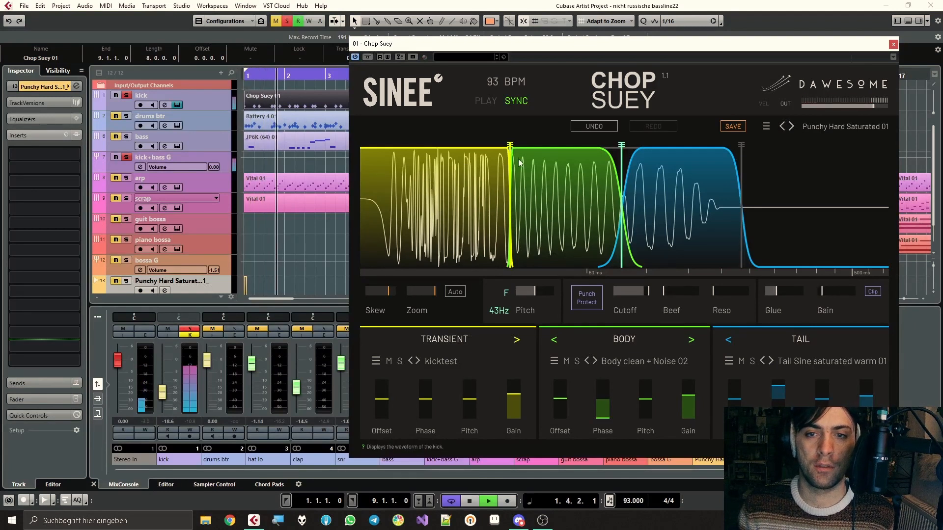
mouse_move(509, 146)
mouse_down()
mouse_move(588, 153)
mouse_move(439, 165)
mouse_move(503, 157)
mouse_up()
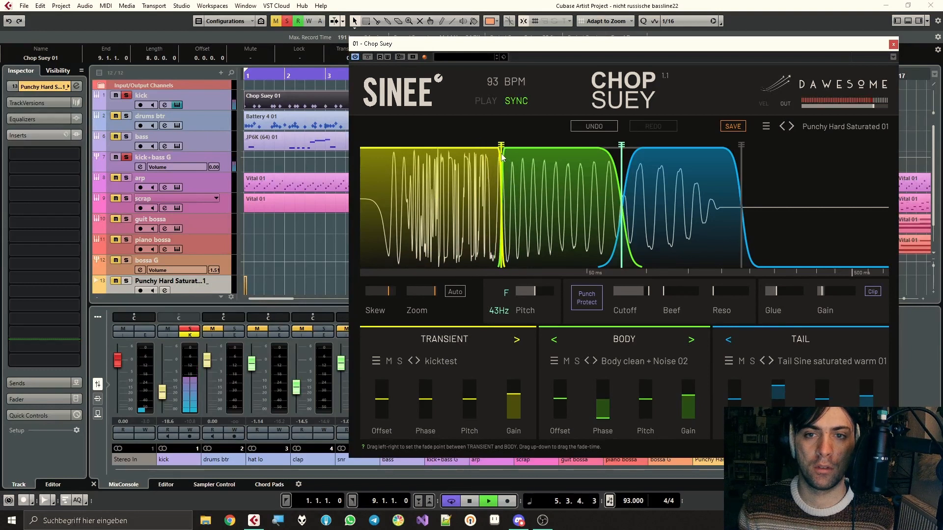
key(space)
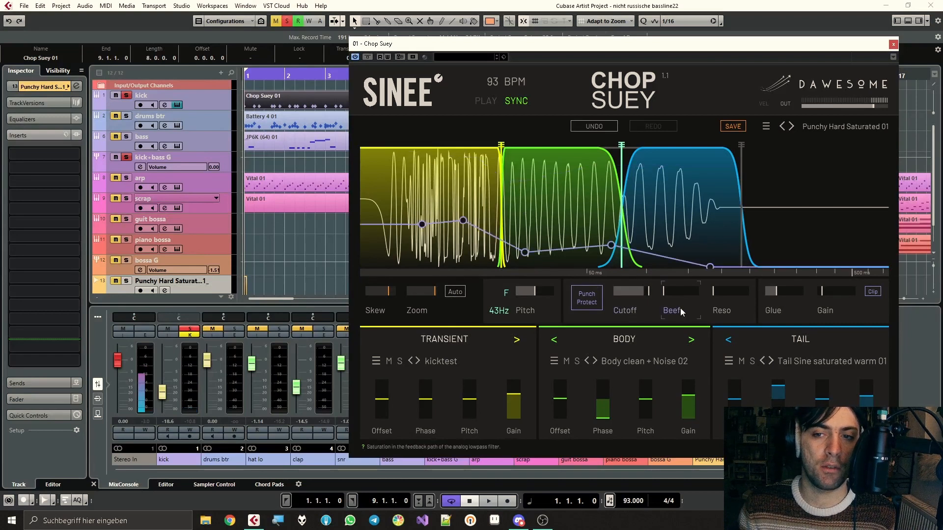
- On the Cutoff curve, pull the late Transient point down to mid-height and add a high point just before it during playback
click(628, 311)
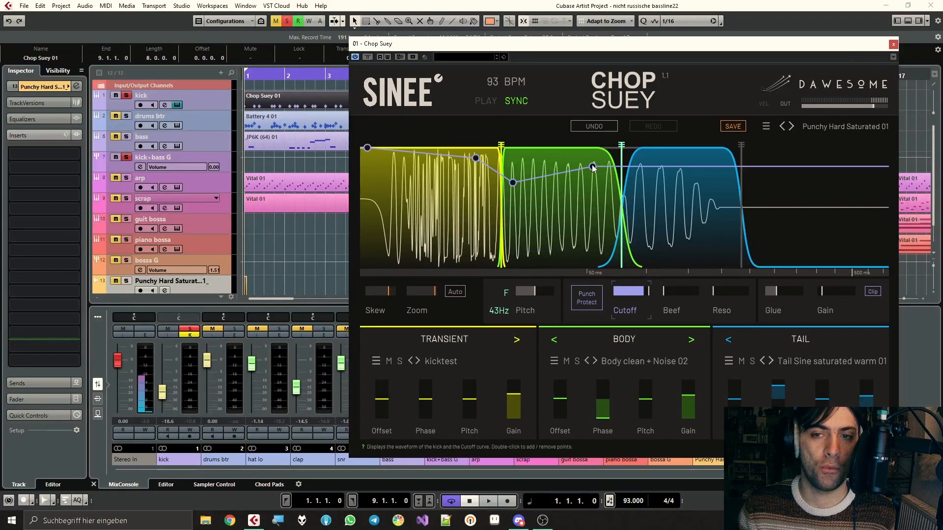
click(671, 308)
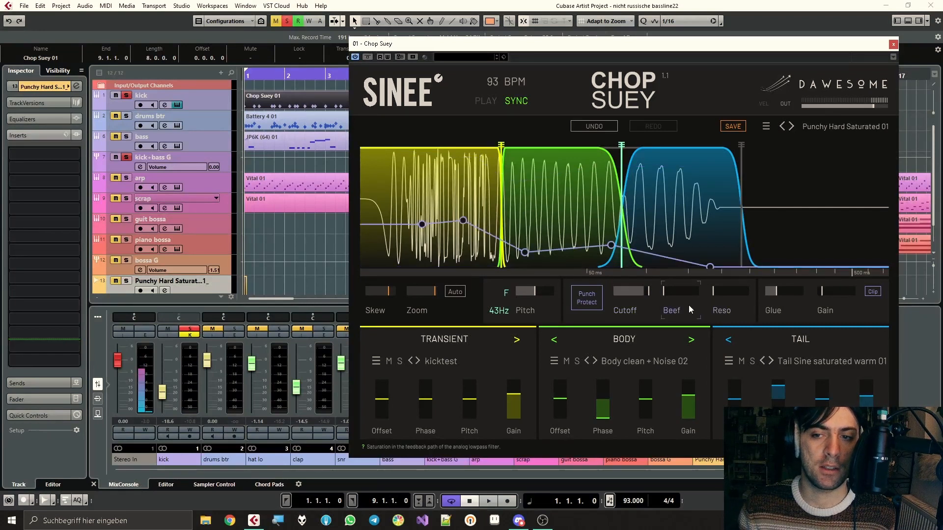
click(630, 304)
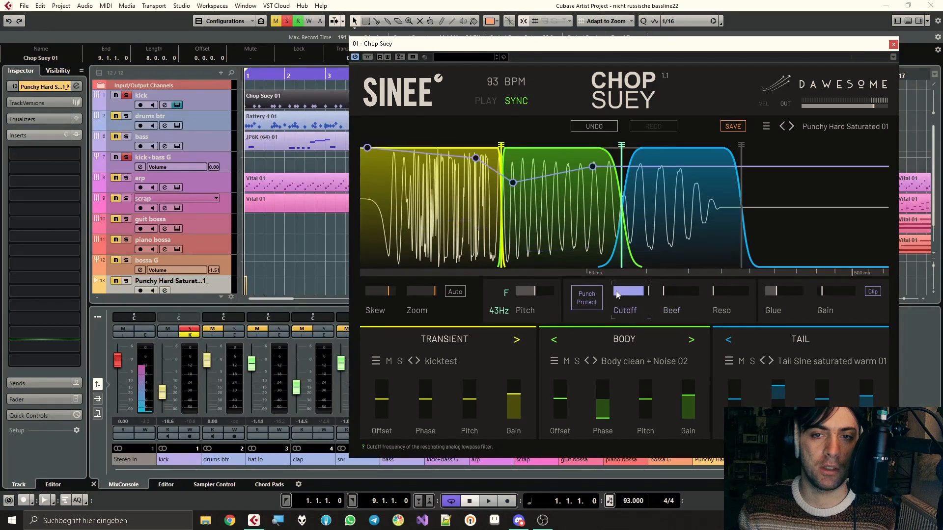
key(space)
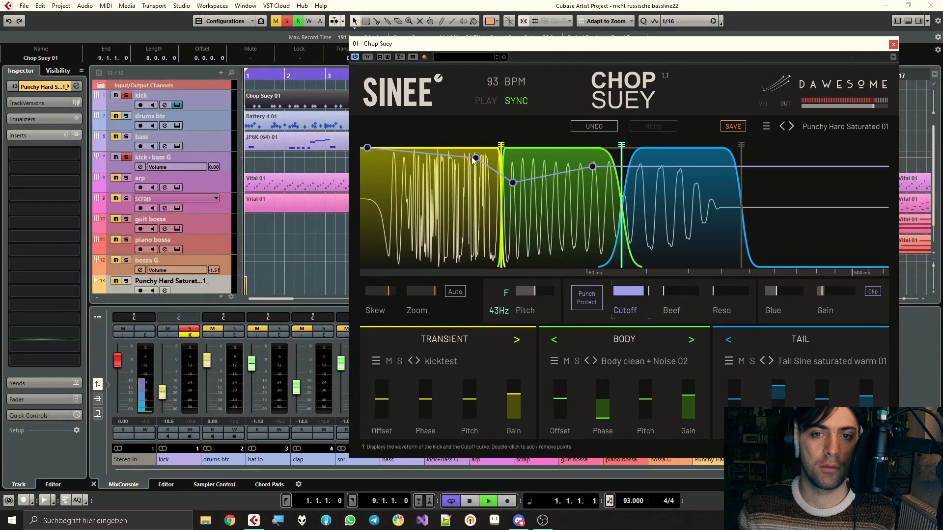
drag(476, 158, 466, 214)
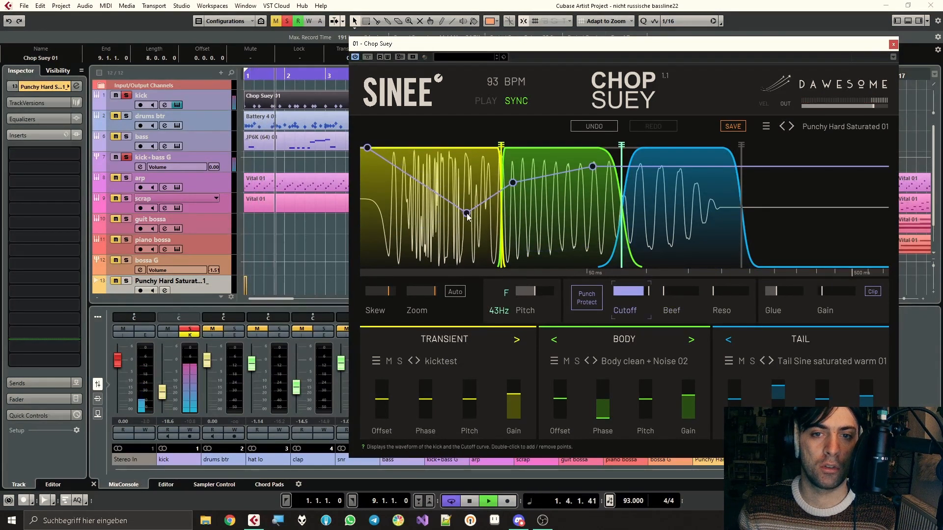
double_click(427, 165)
drag(427, 166, 461, 161)
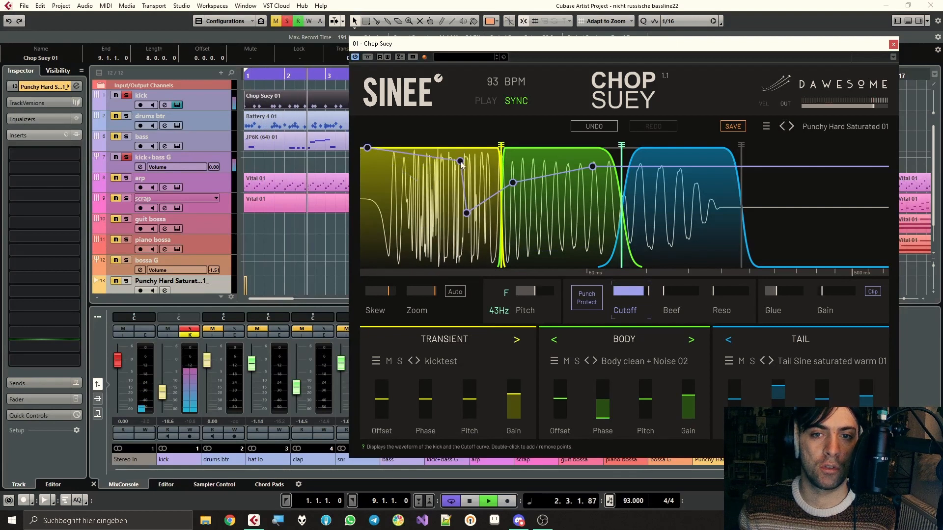
key(space)
- Delete both Cutoff points in the Body section and lower the two movable Transient points to the minimum
double_click(513, 183)
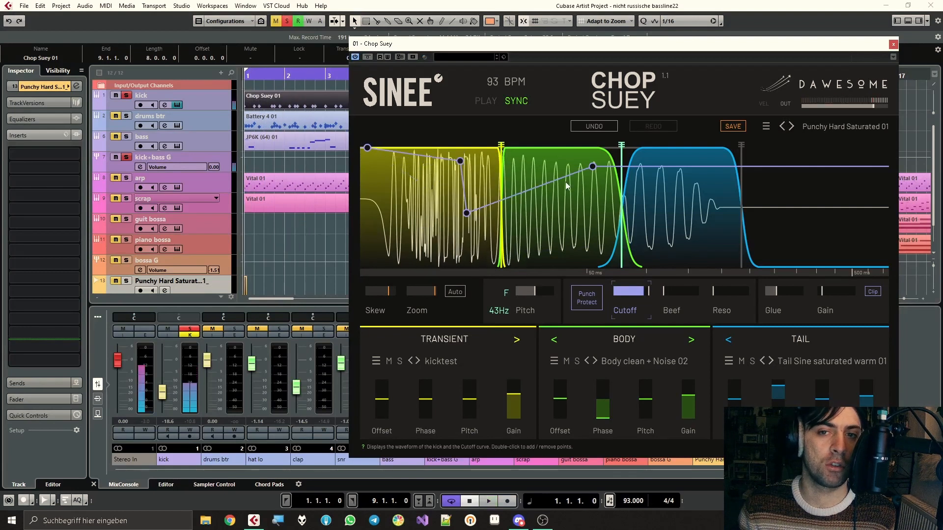
double_click(592, 167)
drag(466, 216, 481, 267)
drag(461, 162, 414, 148)
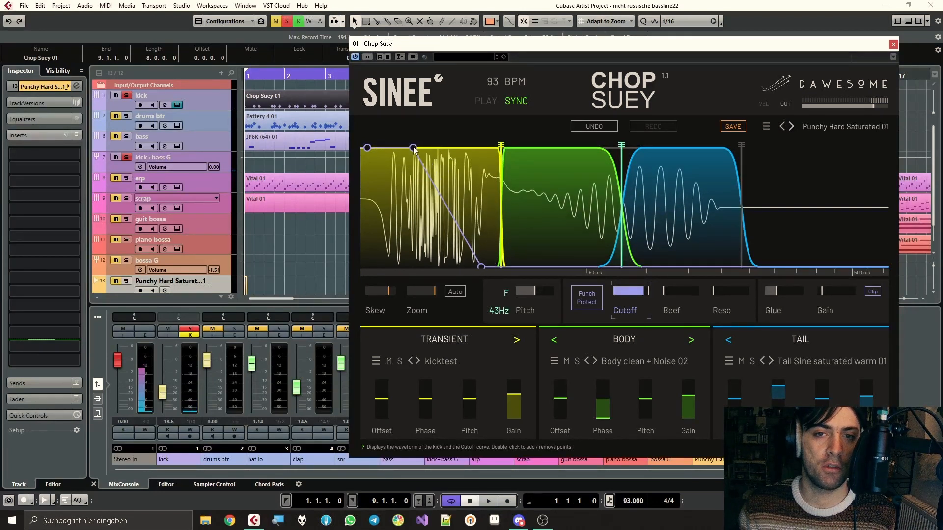
drag(416, 148, 394, 266)
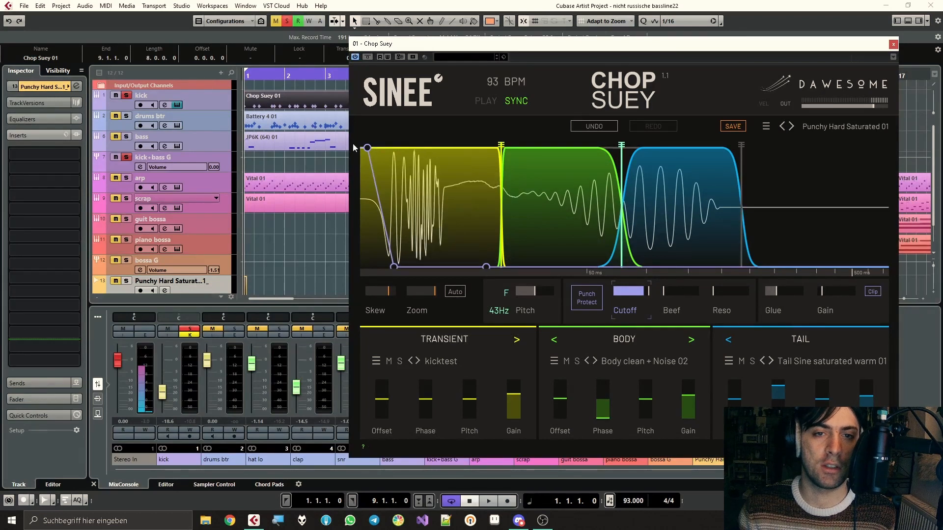
- Move the first Cutoff point into the Tail at medium height and add a minimum point at the Body's end, auditioning the kick
drag(366, 148, 708, 216)
double_click(628, 237)
drag(628, 239, 613, 268)
key(space)
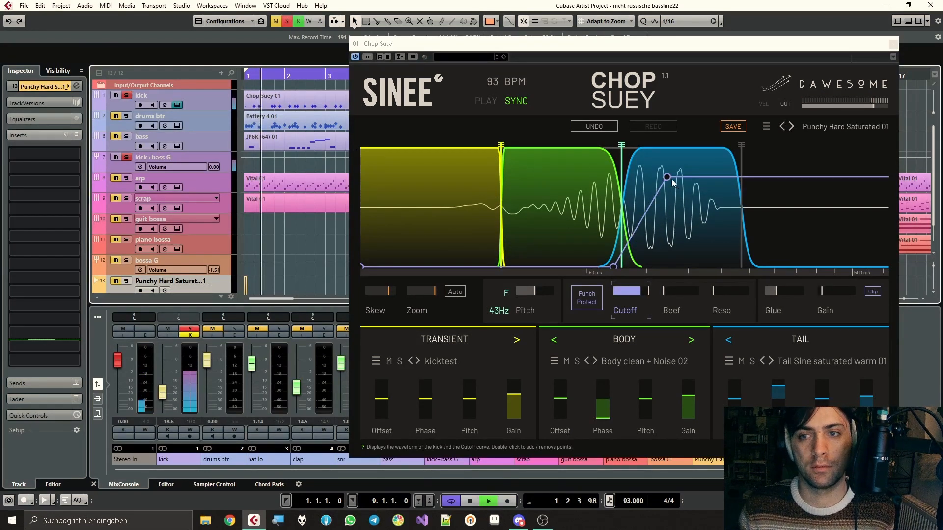
mouse_move(670, 177)
mouse_down()
mouse_move(678, 193)
mouse_move(673, 168)
mouse_up()
drag(638, 162, 653, 190)
- Raise the Cutoff point near the Body's end and add two mid-height points at the start of the Body
drag(613, 267, 589, 173)
double_click(549, 215)
drag(549, 215, 499, 209)
double_click(508, 196)
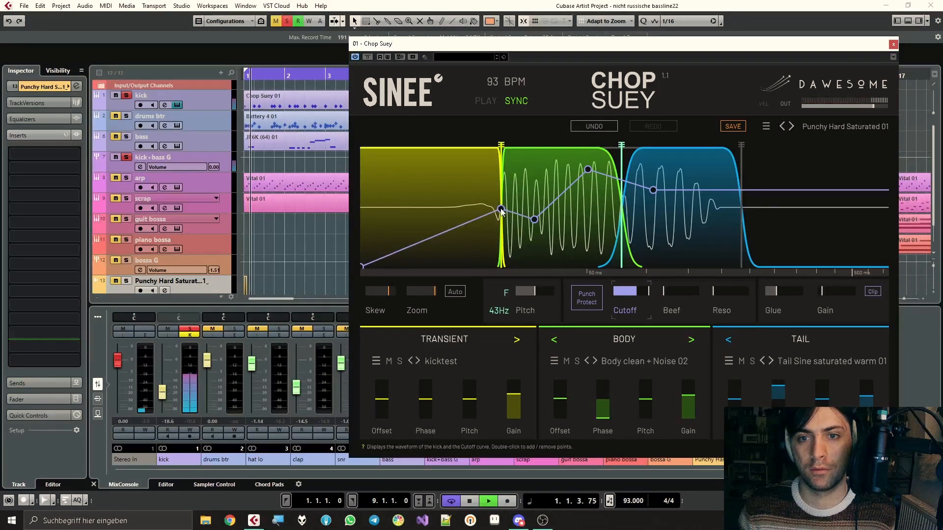
- Add four alternating high and low Cutoff points across the Transient section, placing the first one high at the very start
double_click(475, 234)
double_click(465, 191)
drag(464, 191, 417, 211)
double_click(450, 214)
double_click(412, 173)
drag(413, 173, 360, 159)
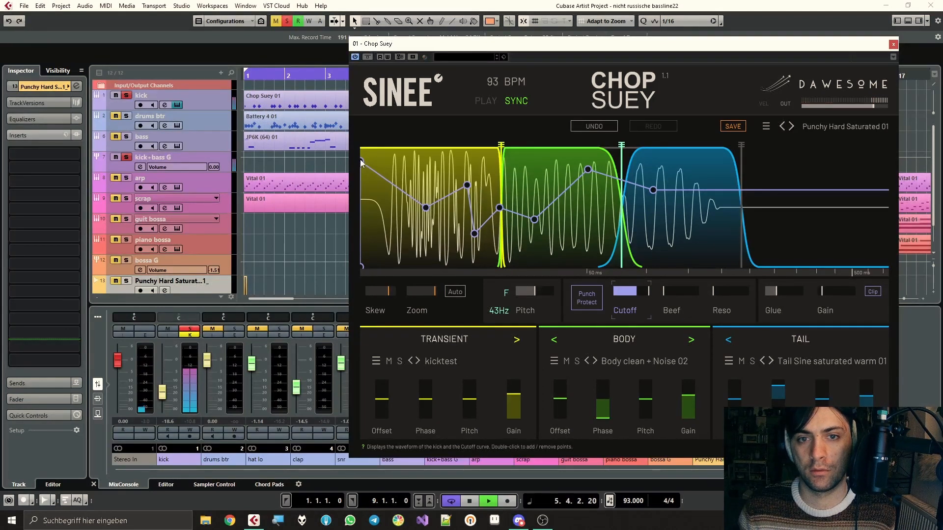
- Add another Cutoff point early in the Transient and reshape the section's points into a shallow dip followed by a peak
double_click(409, 175)
drag(410, 187, 391, 241)
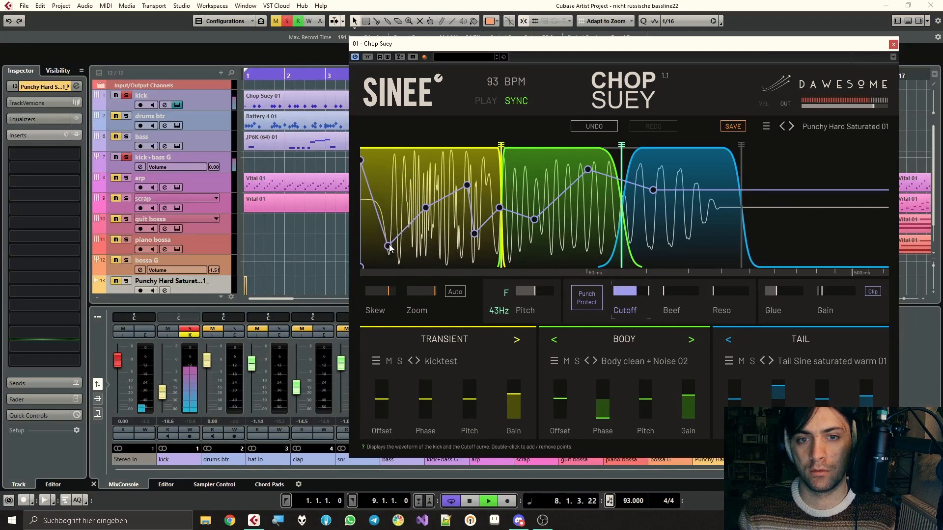
mouse_move(426, 210)
mouse_down()
mouse_move(442, 189)
mouse_move(423, 209)
mouse_move(460, 210)
mouse_move(419, 217)
mouse_up()
drag(363, 163, 363, 177)
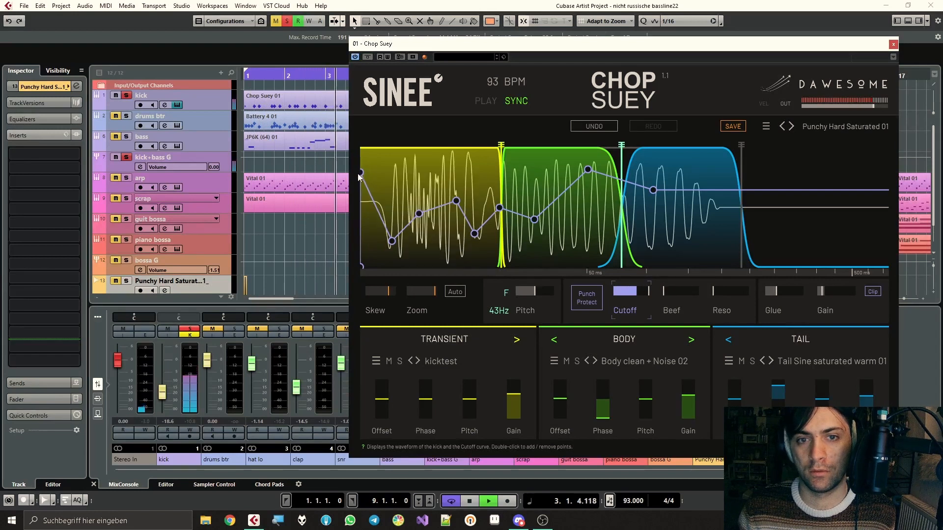
drag(392, 239, 460, 191)
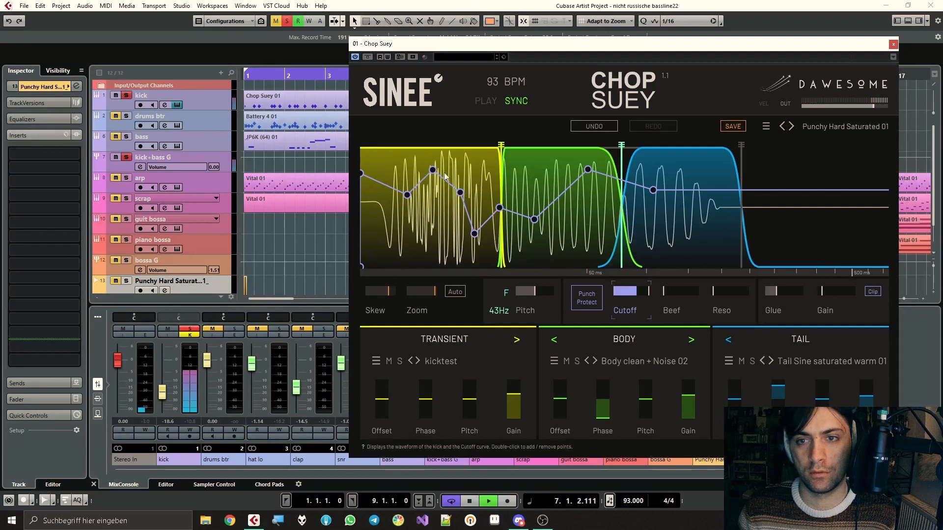
- Add a low Cutoff point near the end of the Tail, lower the earlier Tail point to match, and play the kick
double_click(706, 212)
drag(705, 212, 712, 252)
drag(652, 193, 638, 234)
key(space)
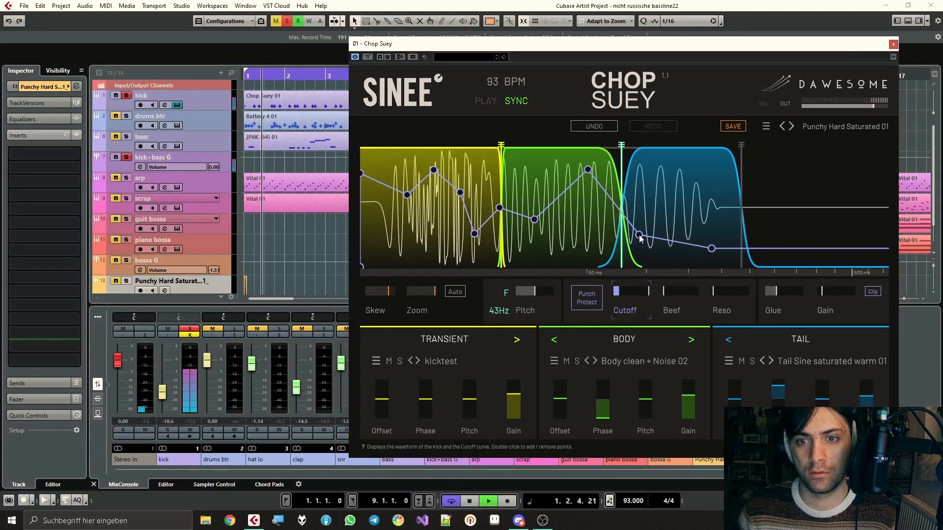
- Nudge the Transient's Cutoff peak up slightly, and raise the Beef curve across the Transient with a small early dip
drag(433, 170, 430, 164)
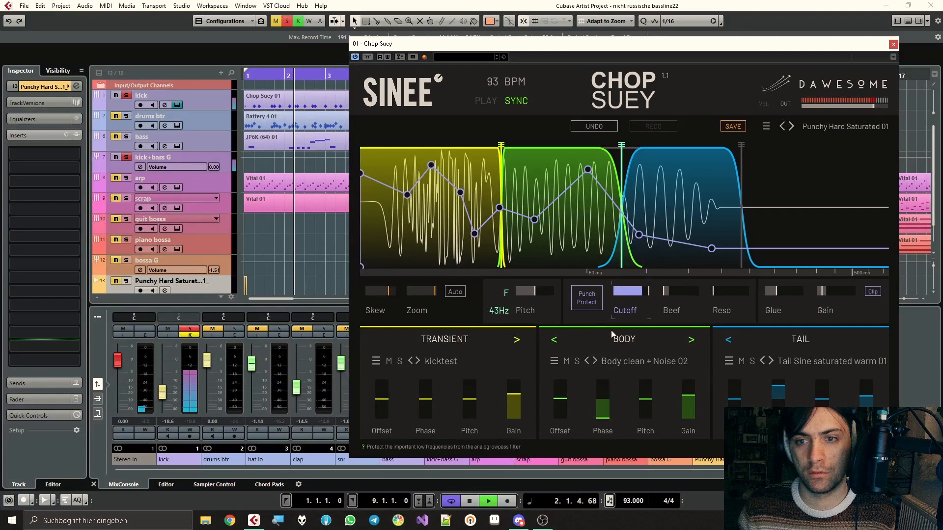
click(670, 310)
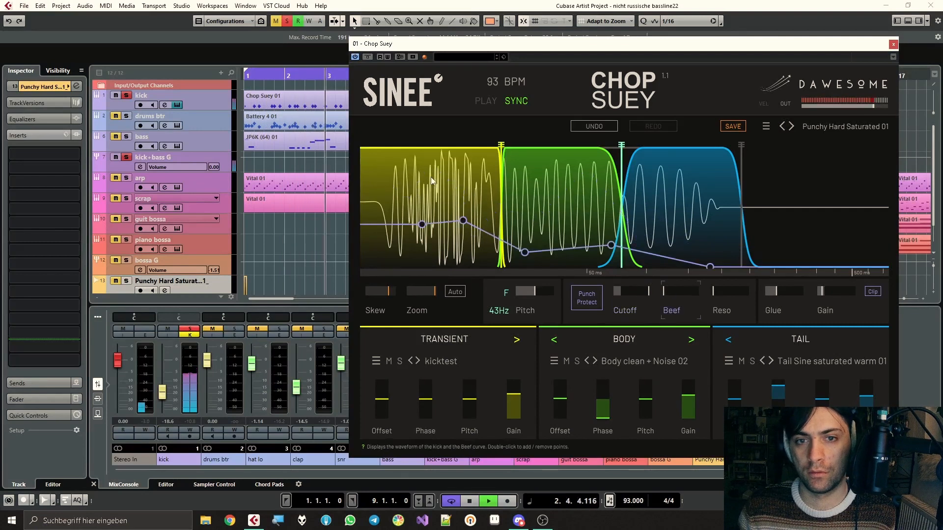
double_click(401, 171)
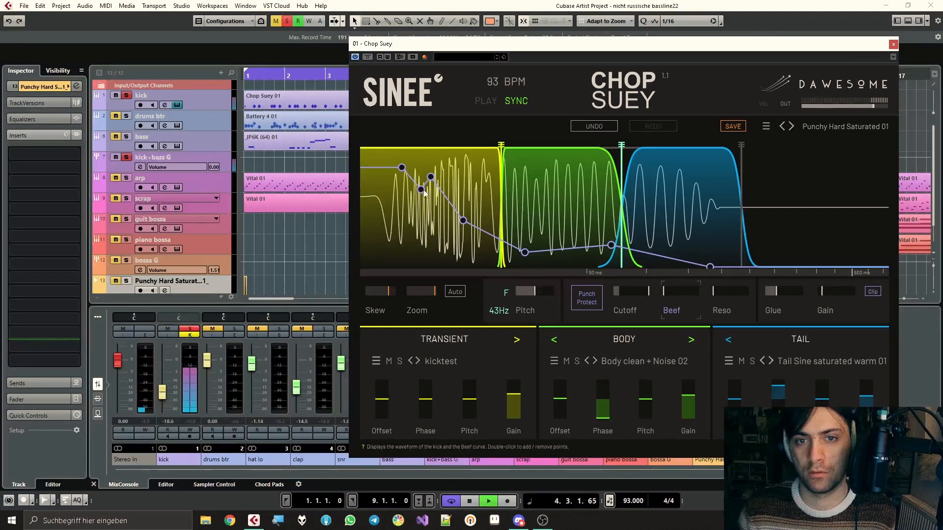
drag(463, 221, 480, 161)
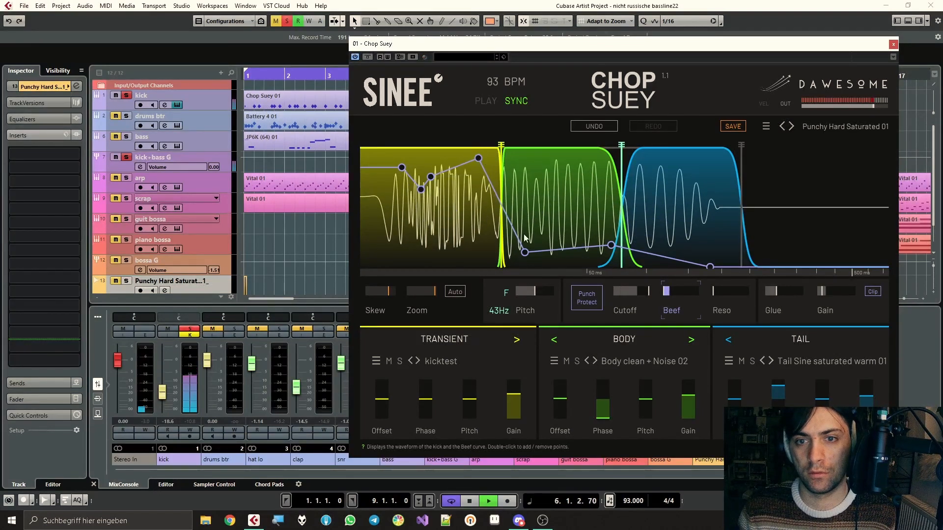
- Remove the late Body and Tail points from the Beef curve so it falls to zero early in the Body
drag(576, 205, 562, 170)
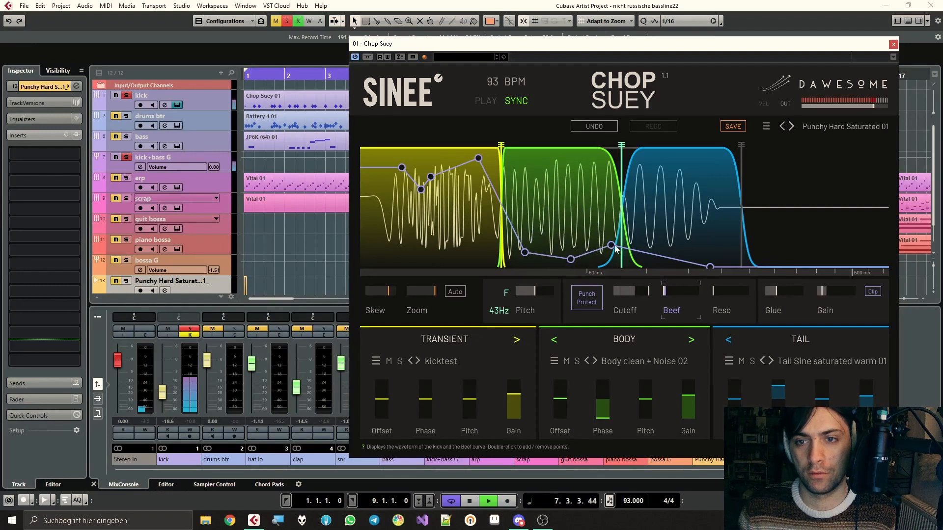
double_click(687, 204)
drag(687, 205, 655, 297)
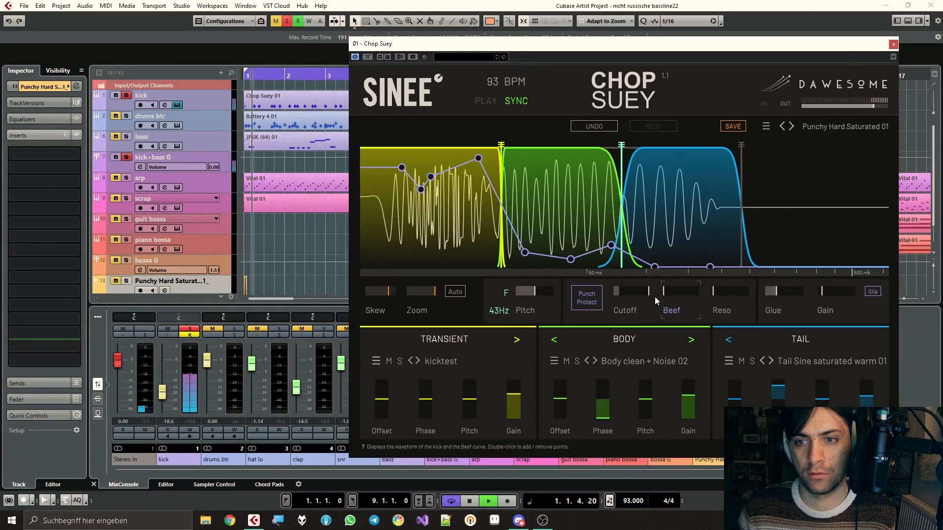
double_click(712, 267)
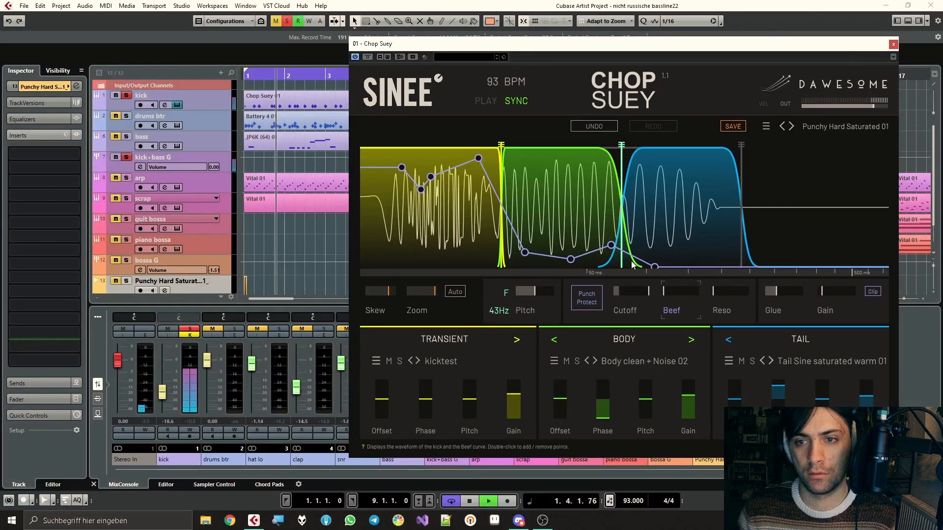
double_click(611, 245)
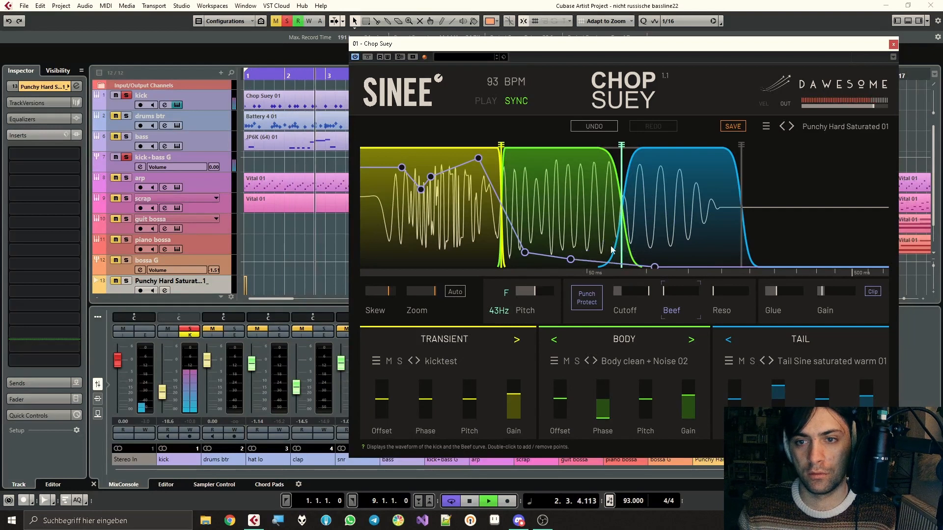
double_click(570, 259)
drag(655, 267, 565, 275)
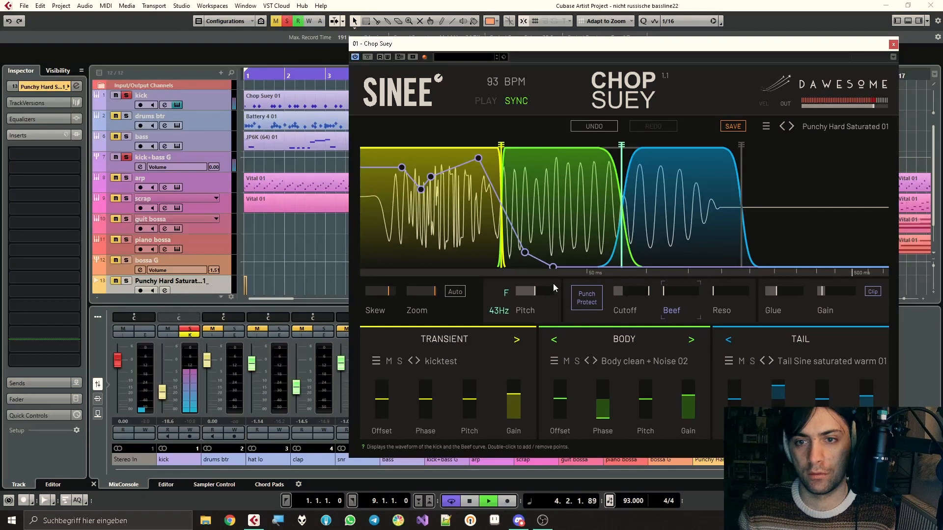
- On the Reso curve, lower the Tail's first point to zero and move its second point slightly earlier
click(725, 307)
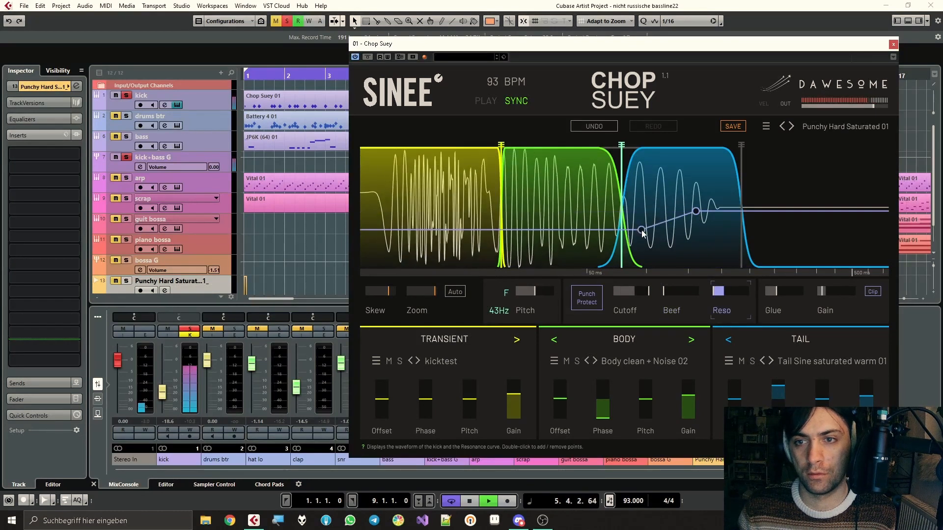
double_click(641, 231)
drag(641, 231, 653, 290)
drag(695, 211, 673, 210)
- Place a zero-level Reso point at the Transient's end, and try two Reso points in the Body before deleting both
double_click(596, 199)
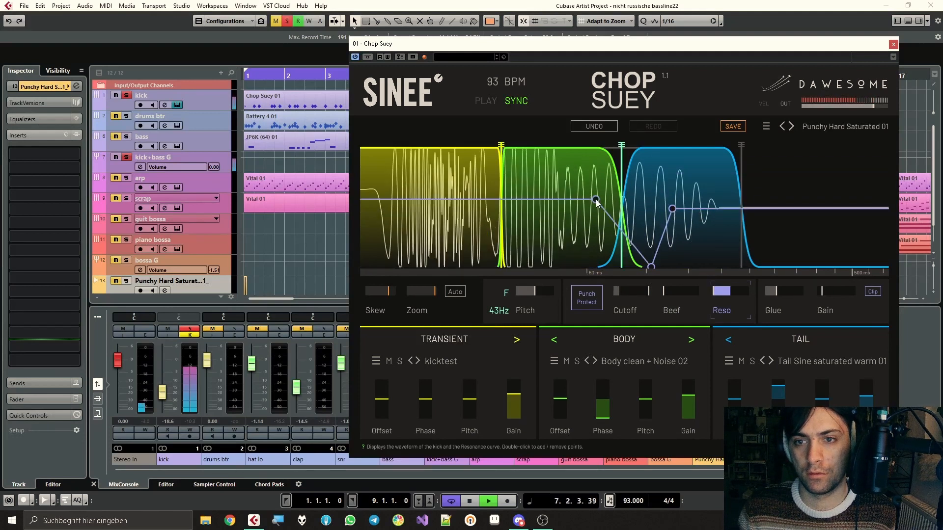
double_click(504, 237)
drag(503, 237, 501, 271)
double_click(531, 226)
drag(532, 239, 538, 253)
double_click(596, 199)
double_click(538, 254)
- Form a small Reso peak near the Transient's end that falls to zero early in the Body, and raise the point at the Tail's start slightly
double_click(459, 219)
drag(459, 219, 504, 212)
double_click(544, 251)
drag(544, 252, 543, 266)
drag(503, 211, 475, 226)
double_click(489, 255)
drag(499, 262, 506, 260)
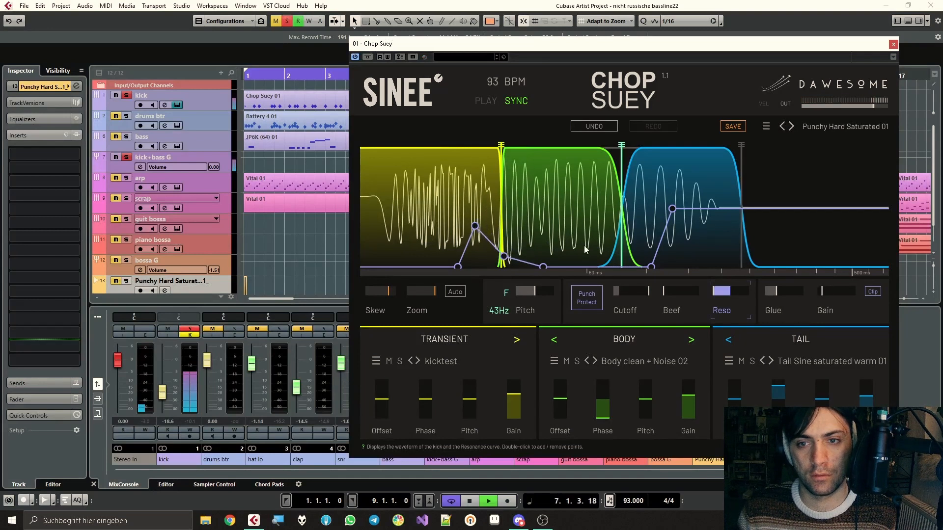
drag(650, 266, 634, 251)
- Add a low Glue point at the Body's start and a mid-height one late in the Transient
click(771, 310)
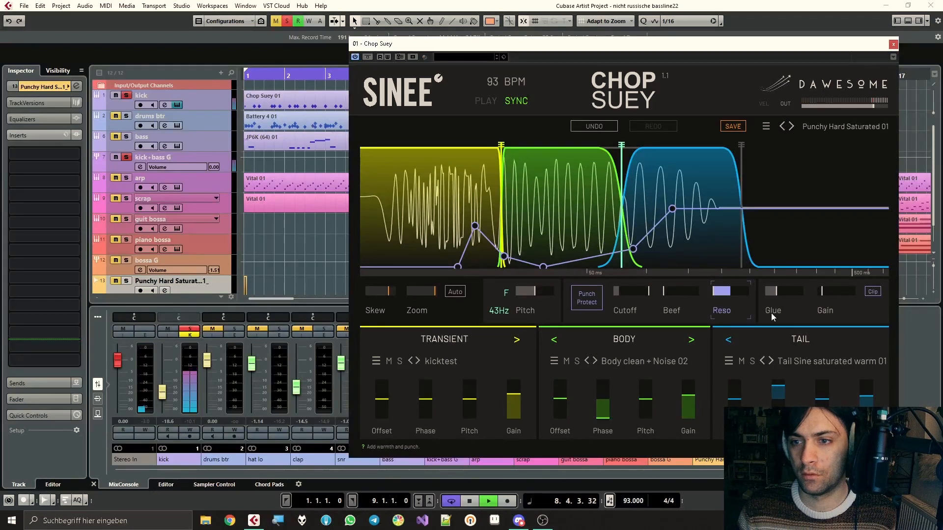
double_click(514, 237)
drag(513, 237, 516, 233)
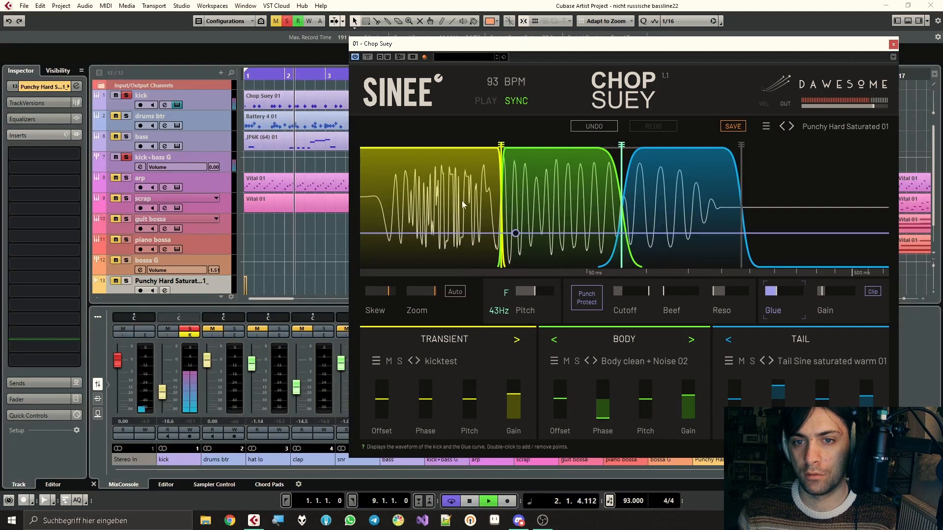
double_click(460, 198)
mouse_move(460, 193)
mouse_down()
mouse_move(460, 185)
mouse_move(463, 210)
mouse_up()
- Add a fairly low Glue point near the Body's end and a high one in the Tail
double_click(603, 236)
drag(603, 236, 559, 203)
double_click(641, 249)
drag(641, 249, 693, 186)
drag(555, 202, 599, 225)
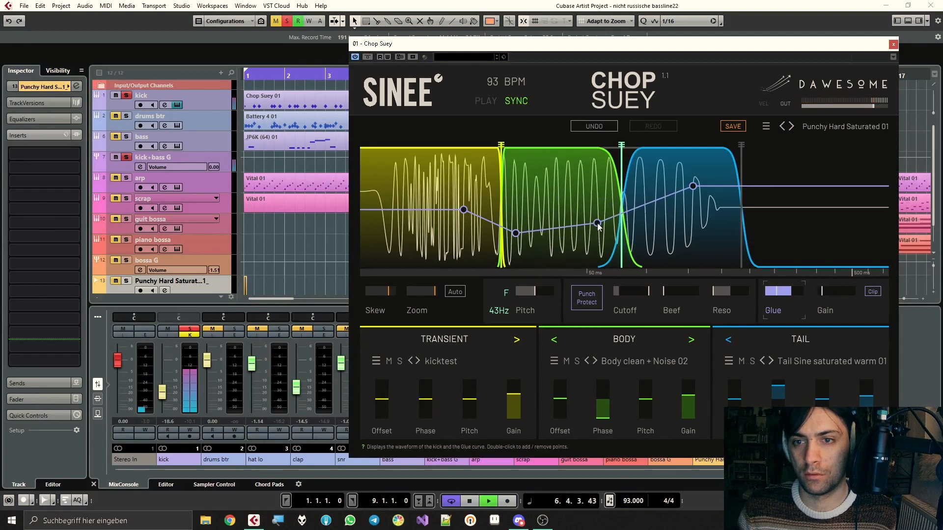
- Reshape the Glue curve with a mid-height point at the Tail's start, a low one near its end, and an earlier, slightly higher Body point
drag(694, 187, 627, 205)
double_click(699, 243)
mouse_move(699, 243)
mouse_down()
mouse_move(696, 264)
mouse_move(701, 256)
mouse_up()
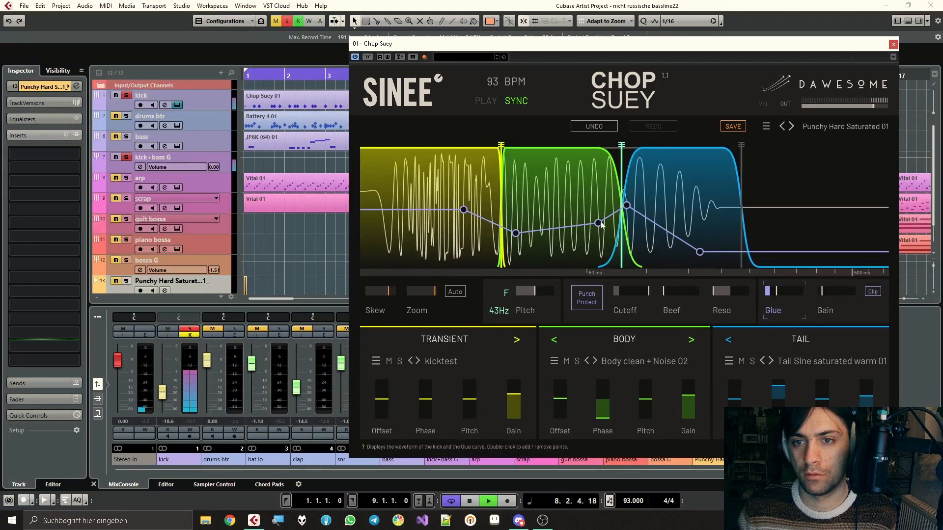
drag(597, 223, 557, 215)
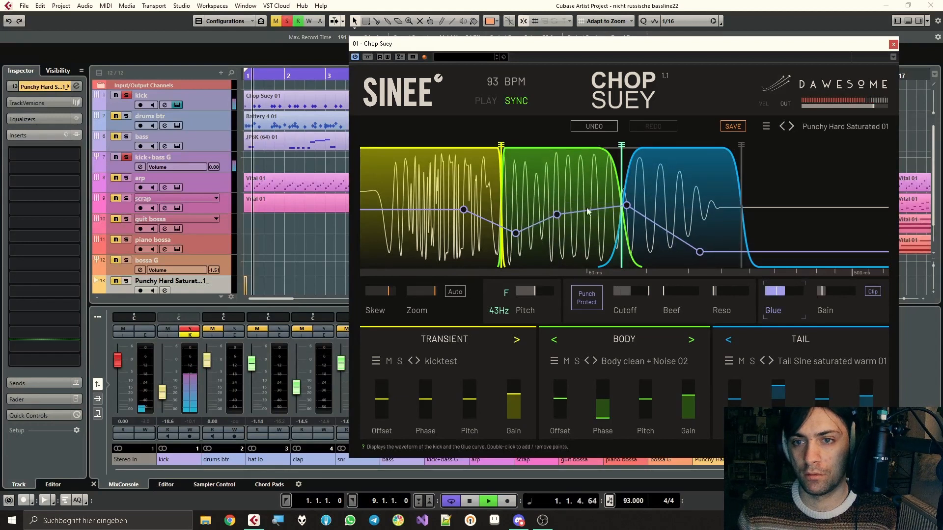
drag(627, 205, 638, 216)
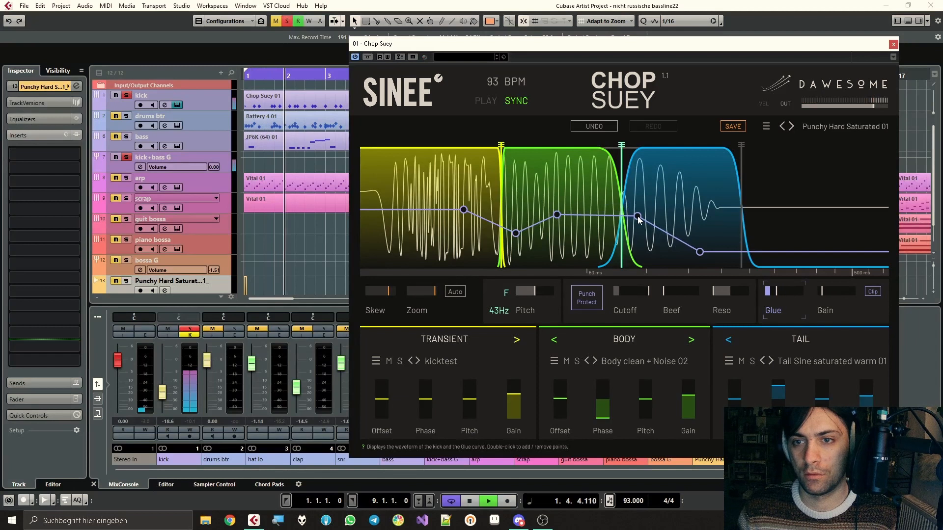
- Lower the Gain curve's Body point and shape a slight Gain peak in the middle of the Transient with added points
click(831, 306)
drag(560, 219, 567, 244)
double_click(389, 214)
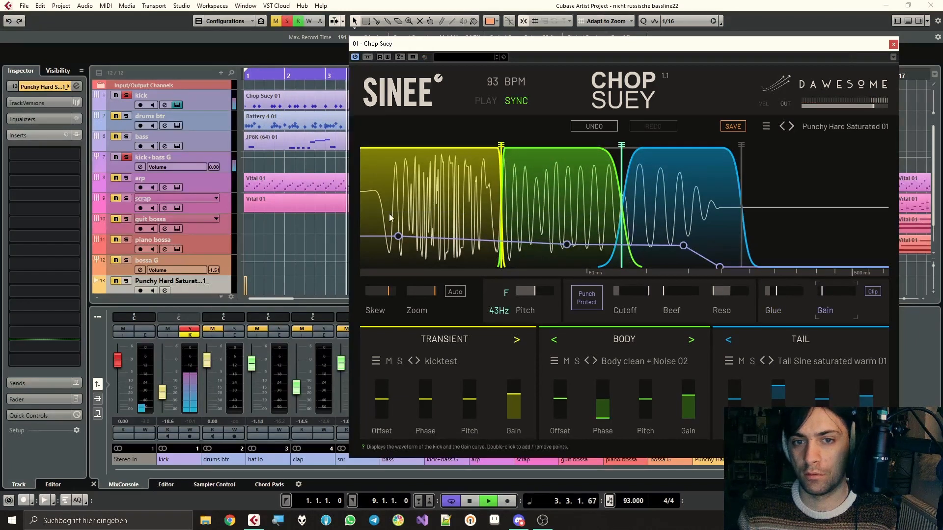
drag(398, 236, 434, 238)
drag(387, 218, 421, 223)
double_click(471, 241)
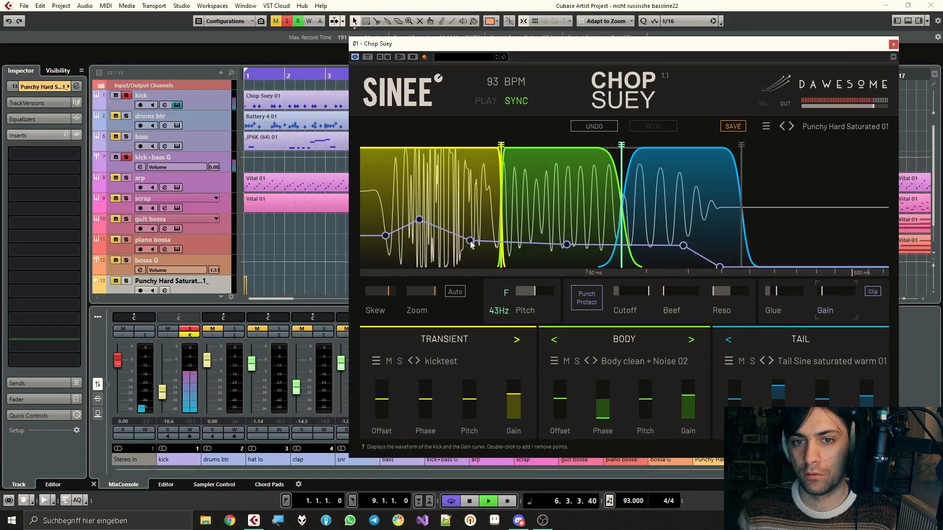
mouse_move(421, 224)
mouse_down()
mouse_move(450, 223)
mouse_move(404, 225)
mouse_move(437, 230)
mouse_up()
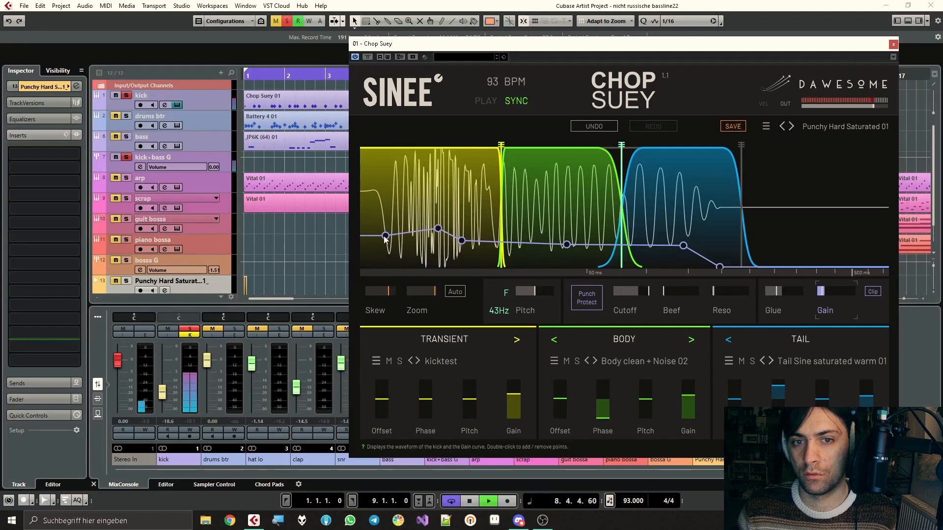
- Add a Gain dip near the Transient's end and a slightly higher Gain point at the Body's start
double_click(515, 217)
drag(514, 219, 477, 252)
double_click(532, 232)
mouse_move(532, 231)
mouse_down()
mouse_move(514, 233)
mouse_move(517, 241)
mouse_up()
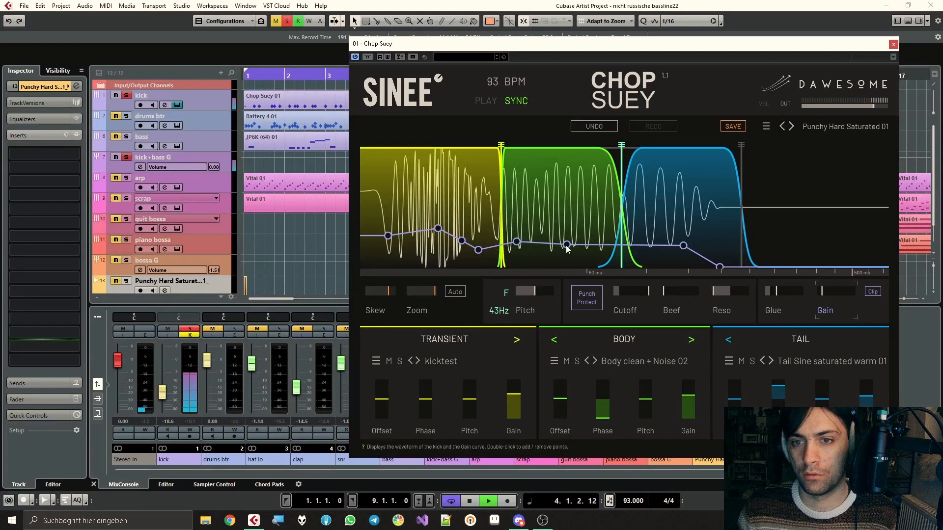
- Add a slight Gain rise late in the Body and a dip at the transition, followed by a higher point early in the Tail
double_click(574, 231)
drag(574, 231, 654, 248)
double_click(628, 256)
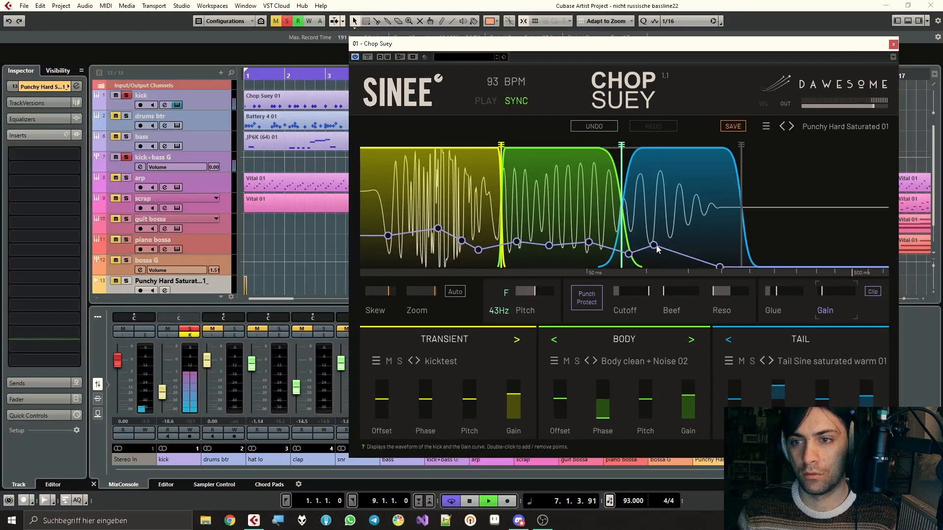
- Extend the Gain fade-out past the Tail's end with a low point at the Tail's boundary, and stop playback
double_click(704, 254)
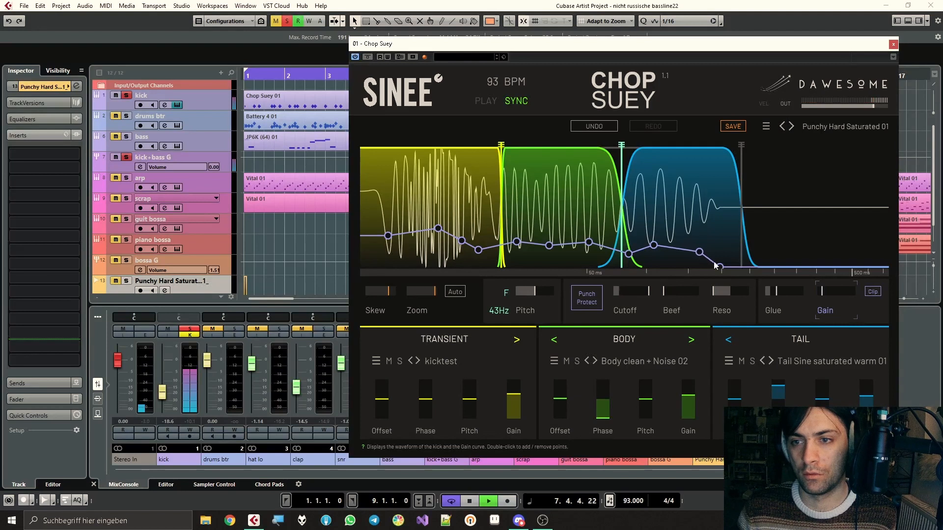
drag(720, 270, 817, 287)
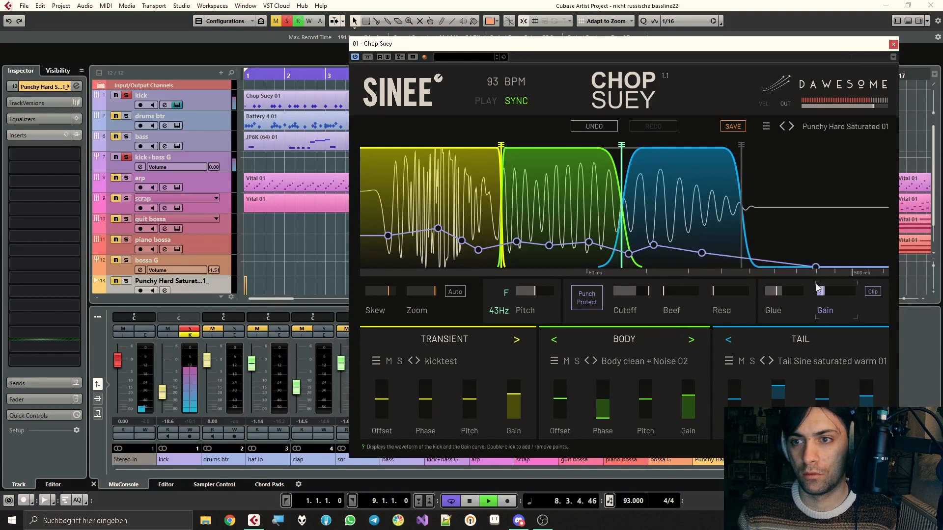
drag(702, 253, 747, 259)
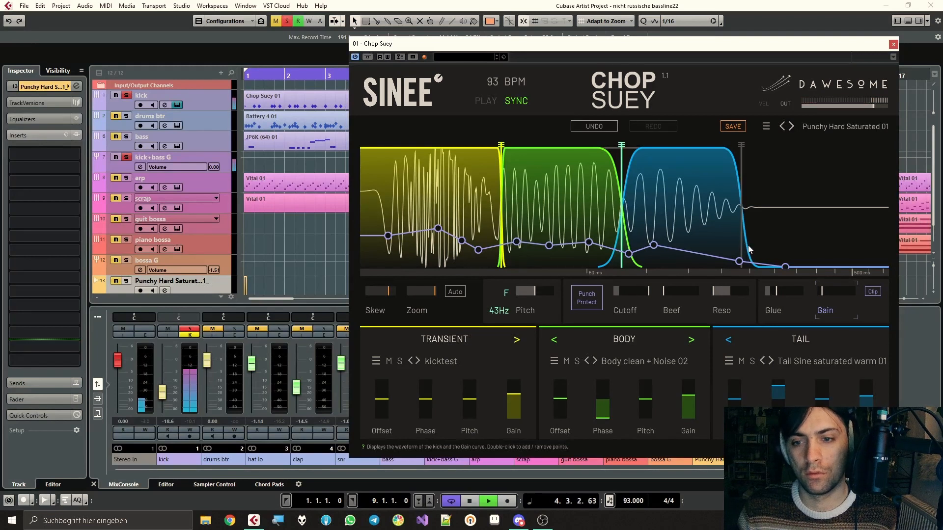
key(space)
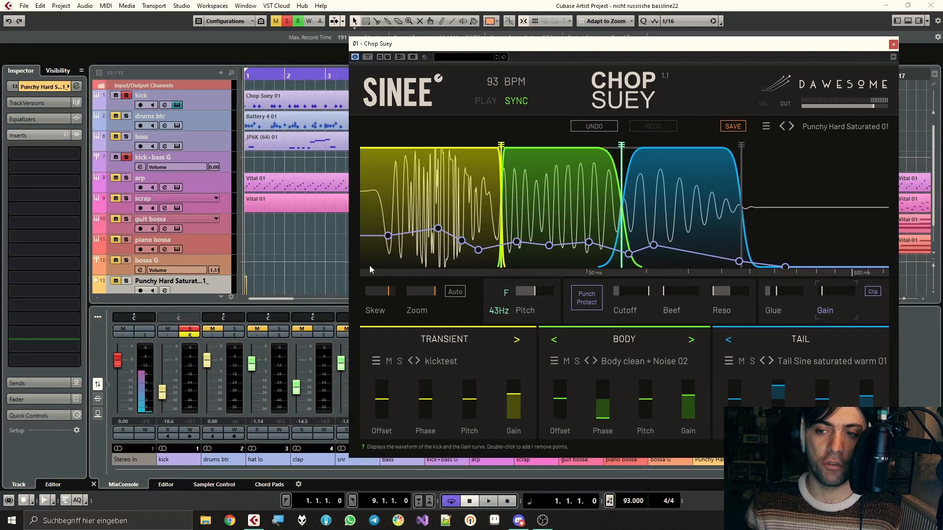
- Review the kick's Cutoff, Beef and Reso curves
click(632, 311)
click(676, 309)
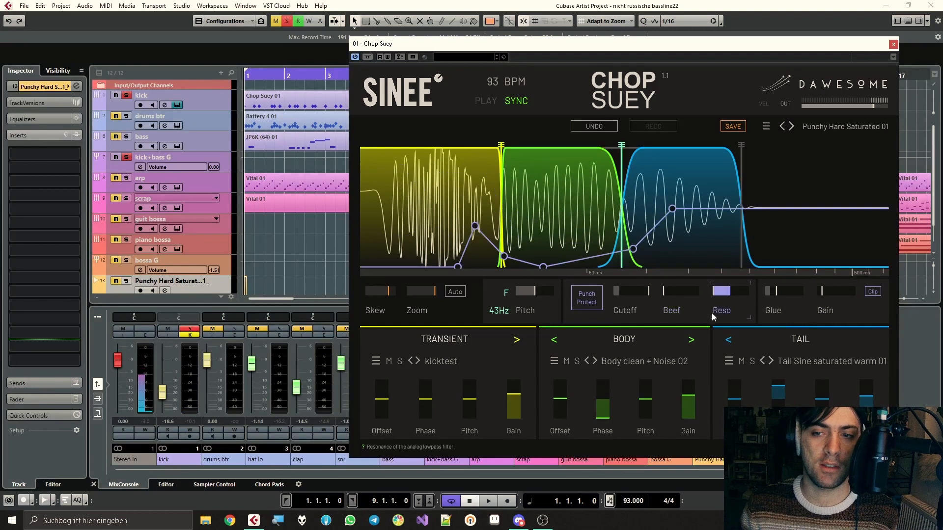
click(620, 297)
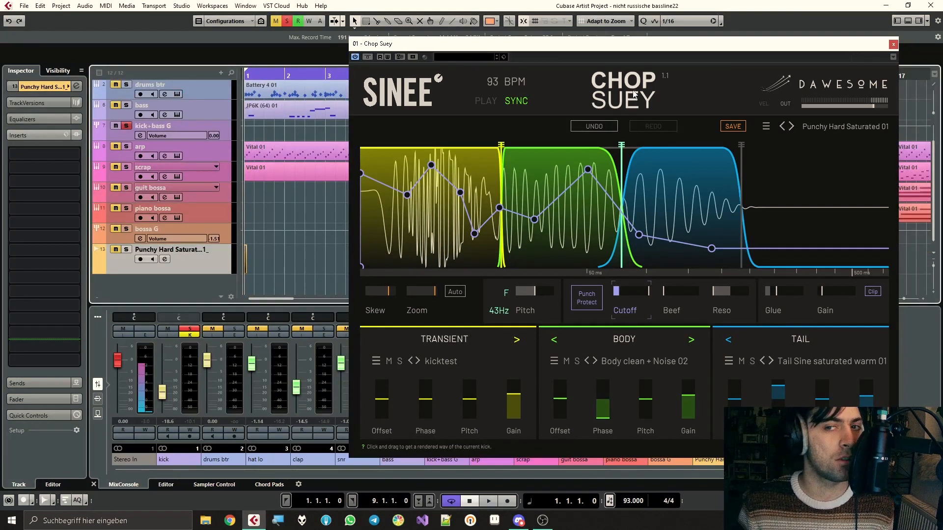
- Render the kick onto the Punchy Hard Saturated audio track at beat 1.2, enlarge the arrangement area and solo that track
drag(633, 93, 251, 254)
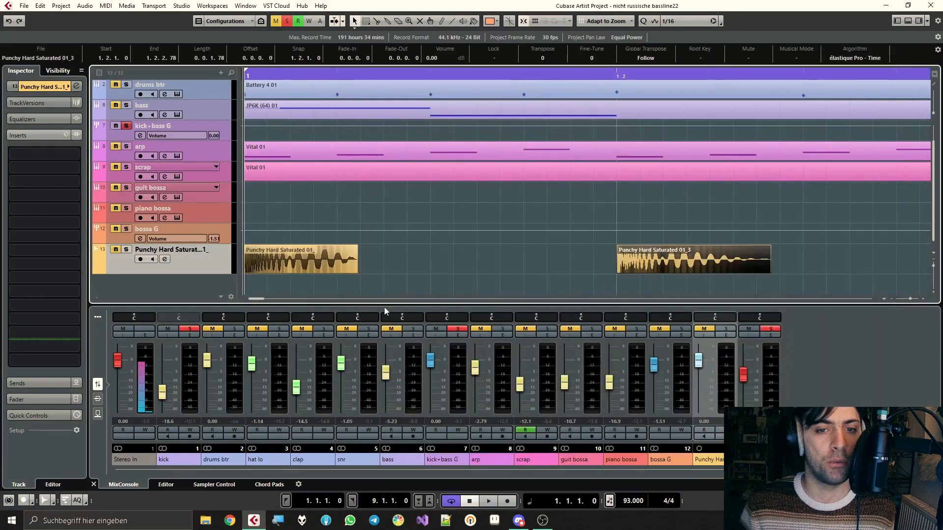
drag(384, 308, 384, 392)
click(126, 281)
- Try the new kick clip directly beside the original, increase the audio track's height, and move the clip back to beat 1.2
drag(662, 295, 405, 295)
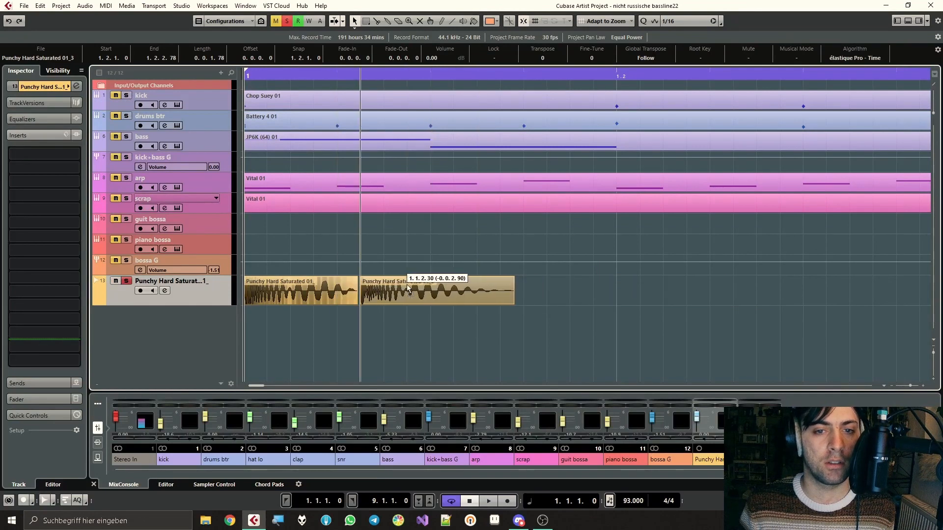
drag(227, 305, 222, 369)
drag(427, 334, 682, 334)
- Set the loop's end at 1.3 and play the original and new kick clips for comparison
key(g)
key(g)
alt+click(470, 77)
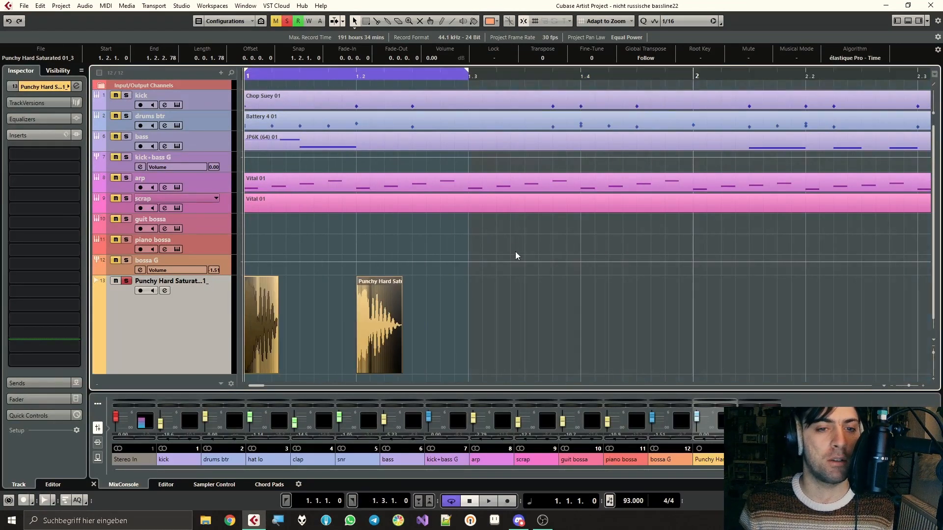
key(space)
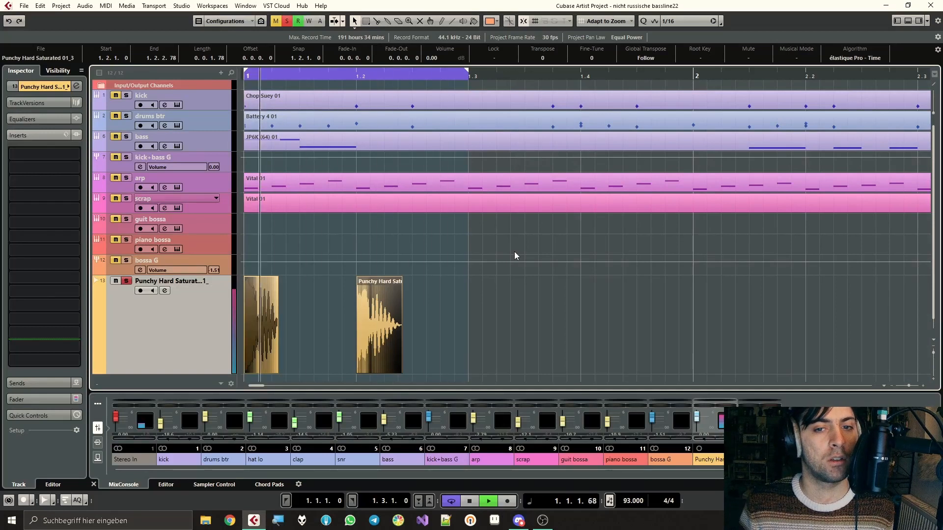
key(space)
- Deselect the clips, turn off the audio track's solo and bring the whole arrangement into view
click(509, 253)
click(129, 282)
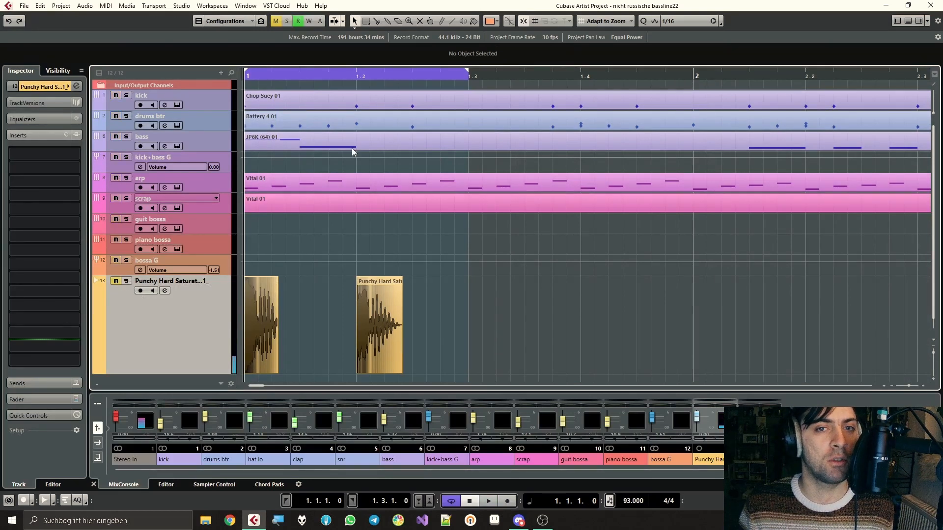
scroll(354, 147, down, 6)
scroll(354, 148, down, 1)
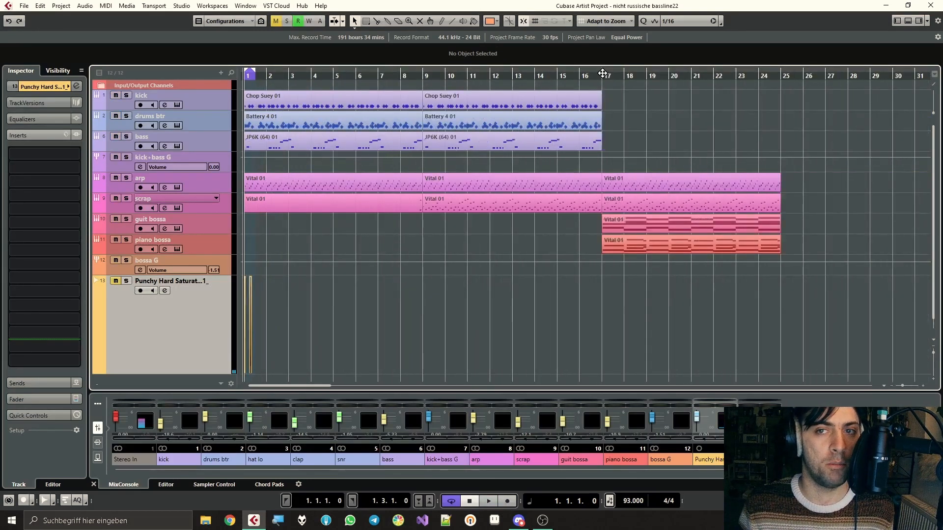
- Extend the loop's end to bar 17 and play the opening of the full arrangement from bar 1
double_click(602, 79)
key(space)
drag(573, 77, 111, 78)
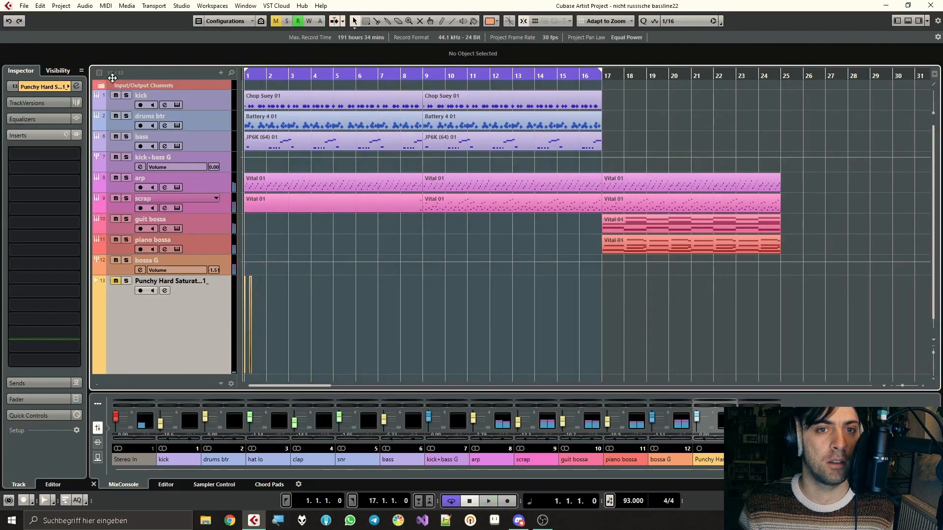
key(space)
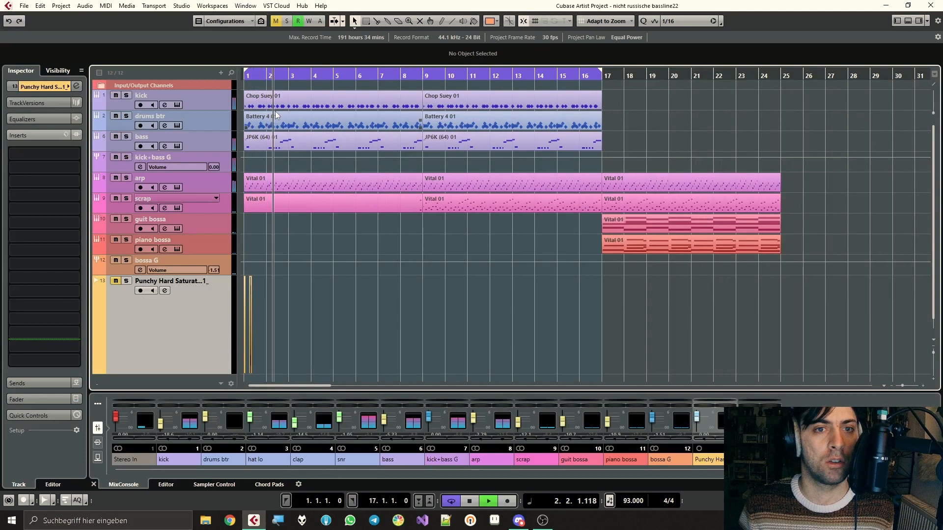
key(space)
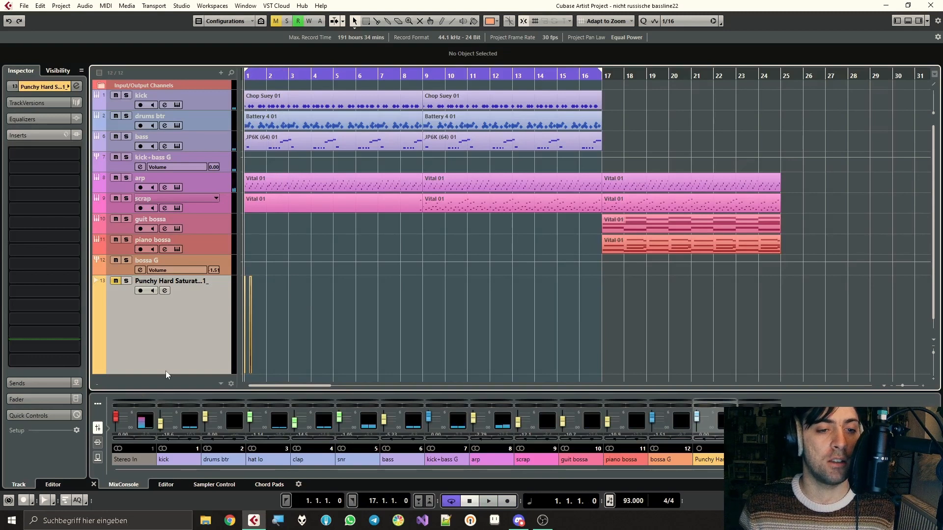
- Shrink the Punchy Hard Saturated audio track to its minimum height and open the kick track's Chop Suey instrument
drag(166, 372, 166, 283)
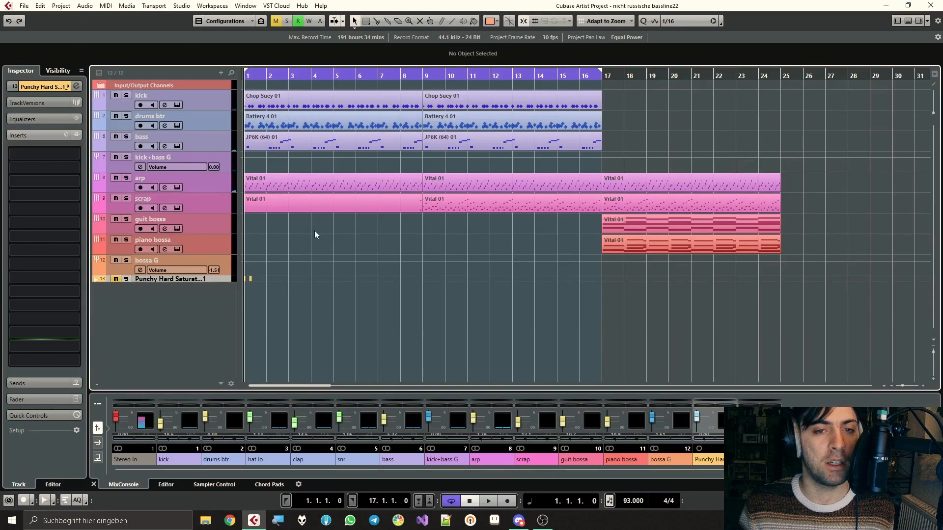
click(176, 104)
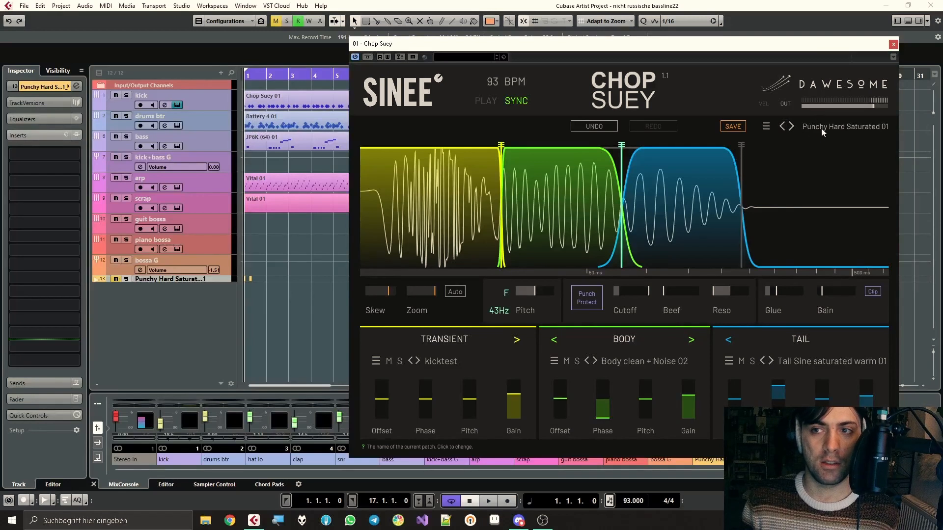
- Browse the Chop Suey patch categories, including Linndrum, Saturated x Distorted and Knocky x Muffled, without loading a patch
click(766, 127)
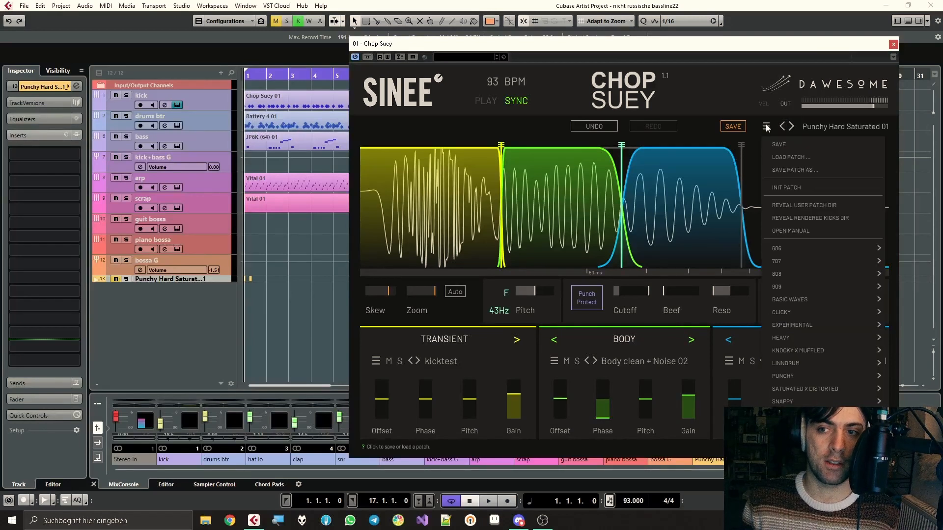
mouse_move(806, 253)
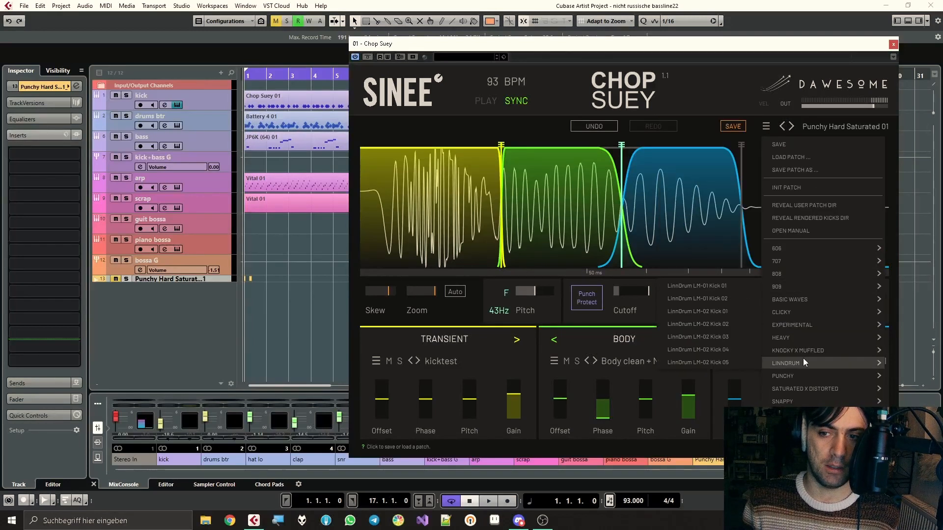
mouse_move(806, 346)
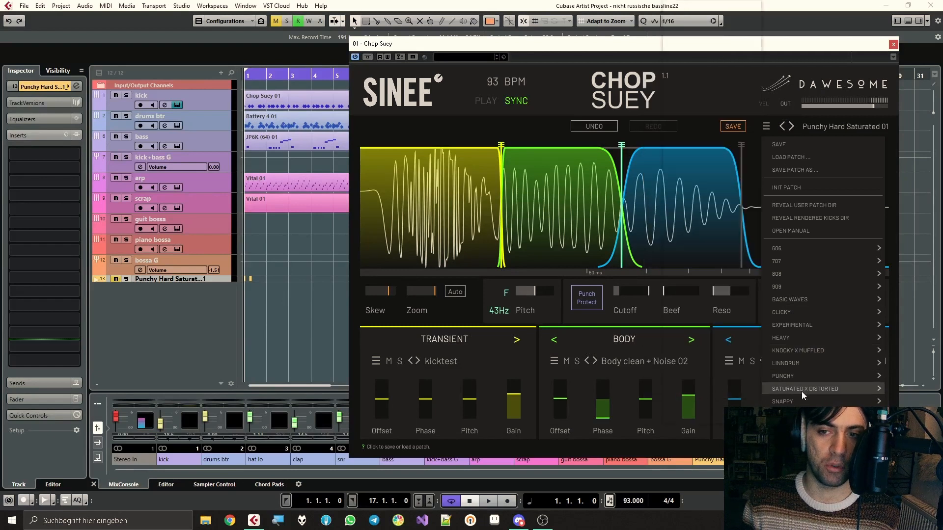
mouse_move(797, 401)
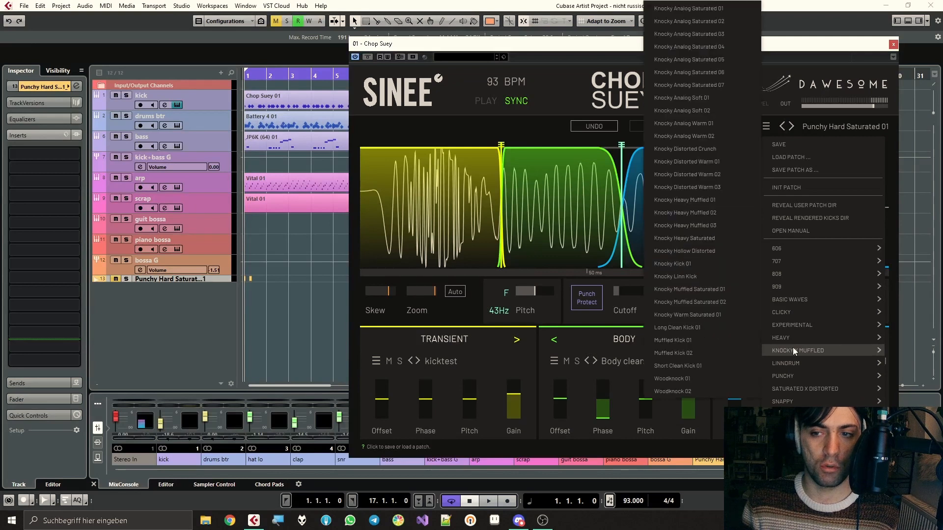
key(Escape)
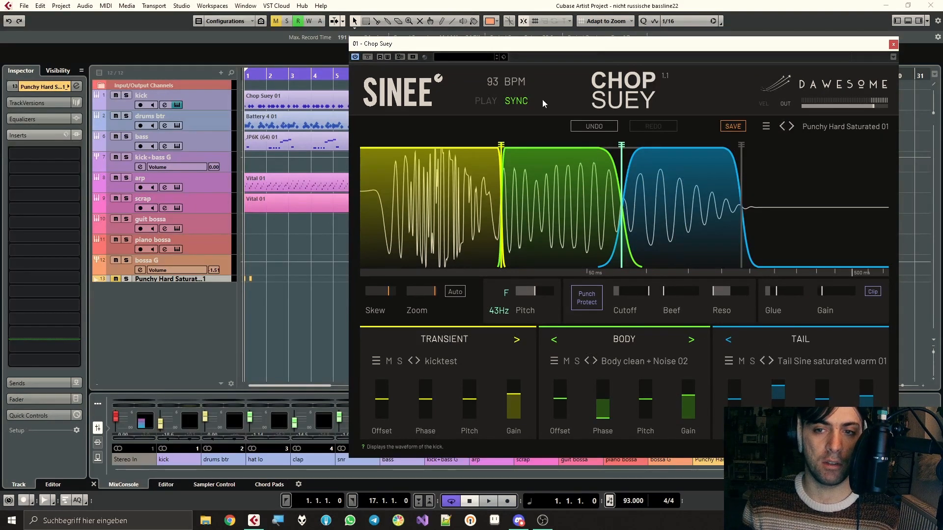
- Display the Reso curve over the kick waveform, and briefly enlarge the audio track to view its rendered clips
click(629, 309)
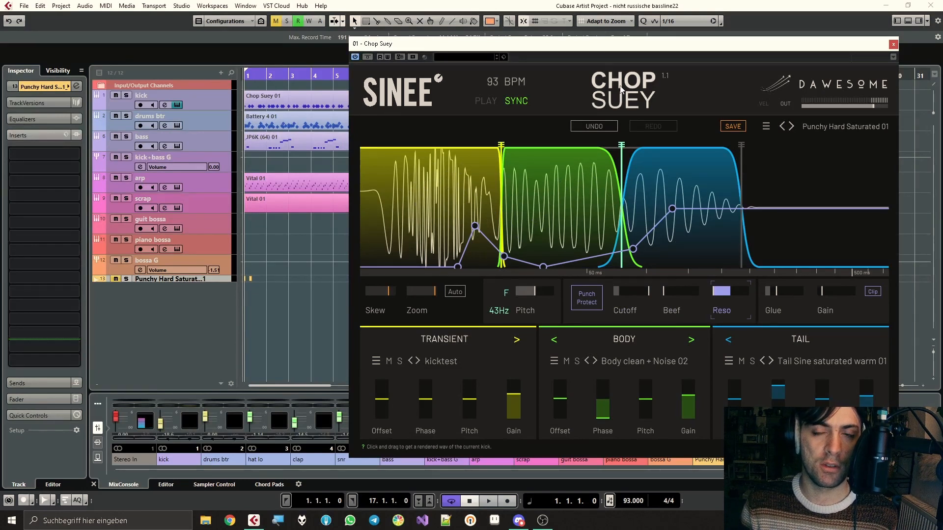
drag(205, 282, 191, 303)
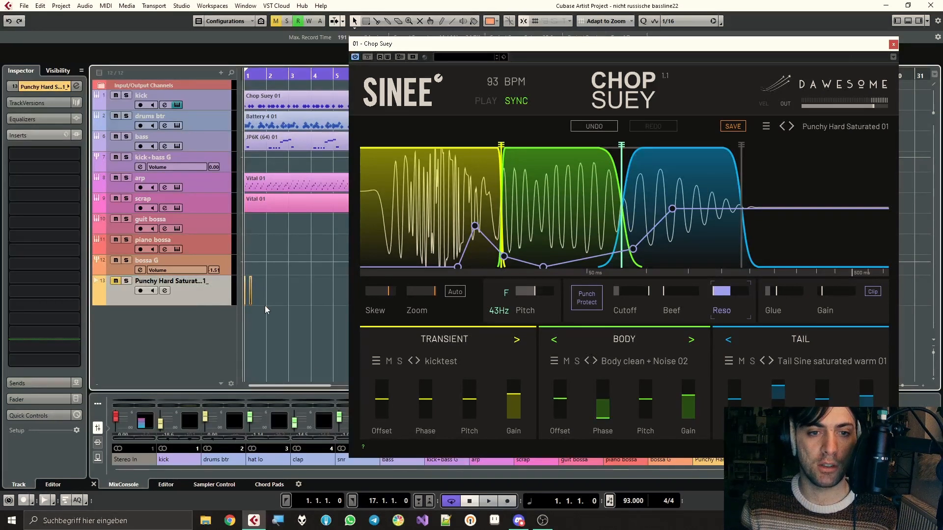
drag(199, 304, 184, 190)
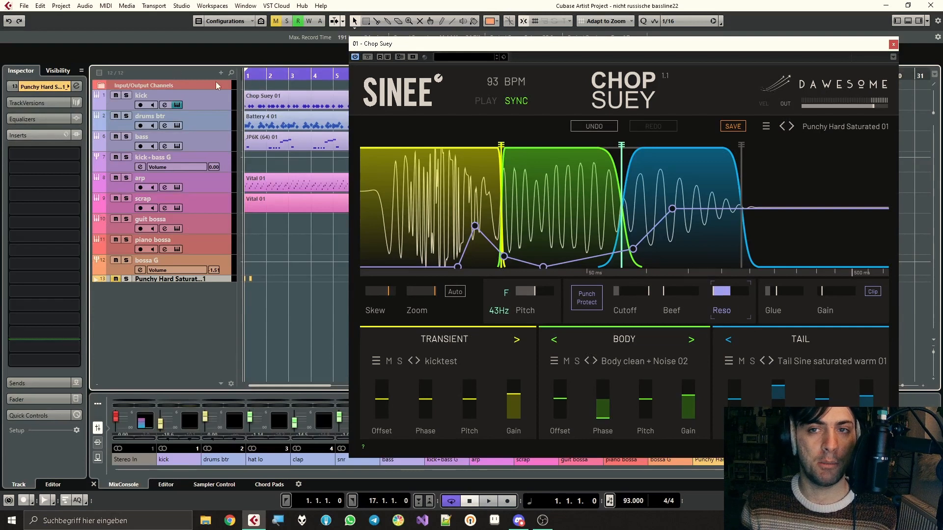
- Open the kick track's channel settings to check its insert effects, and close them again
click(164, 105)
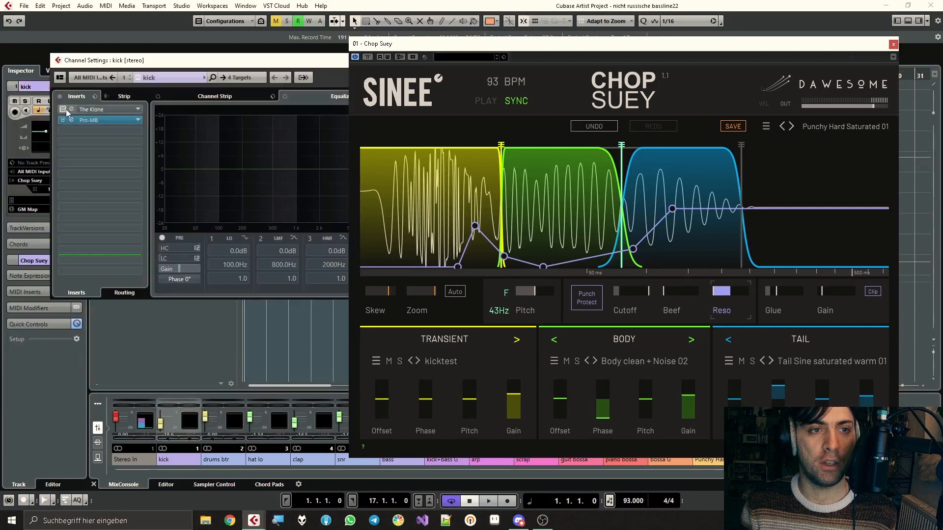
key(Escape)
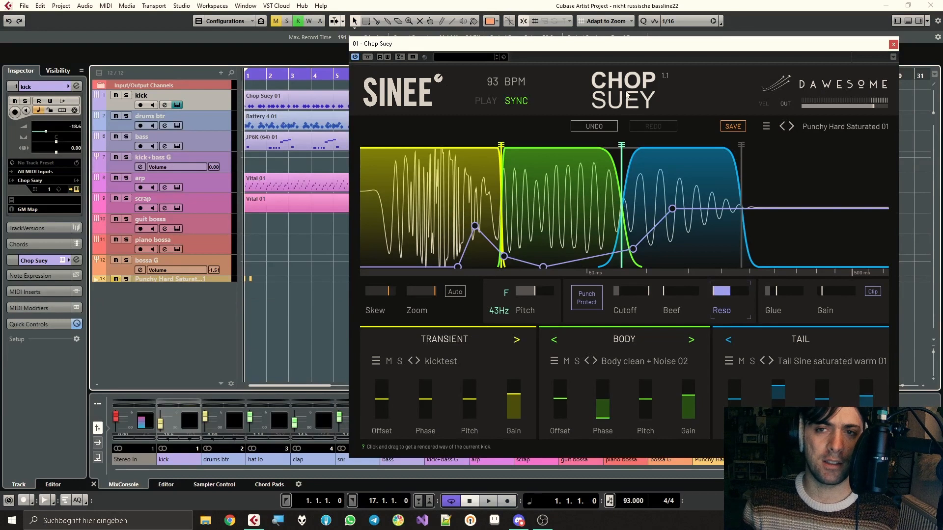